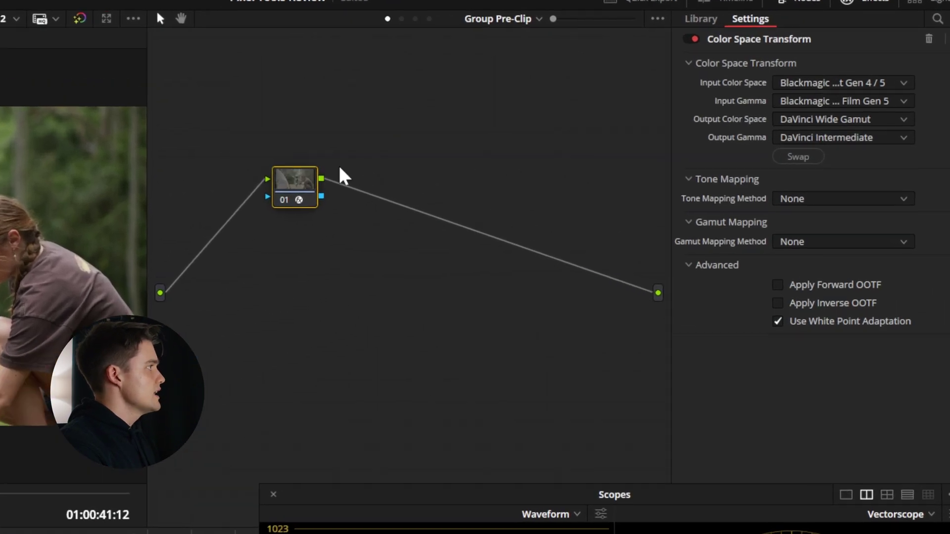
# Nudge Color Space Transform node 01 slightly in the node graph.
pyautogui.moveTo(312, 184); pyautogui.dragTo(303, 189)
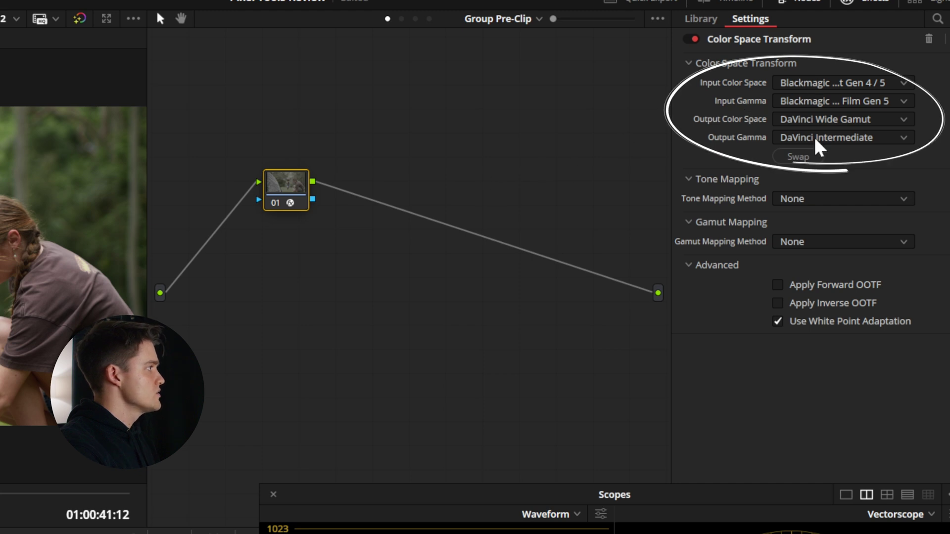
# Switch to the Timeline-level node graph, show CST node 01's settings, and hide the effects panel.
pyautogui.click(415, 19)
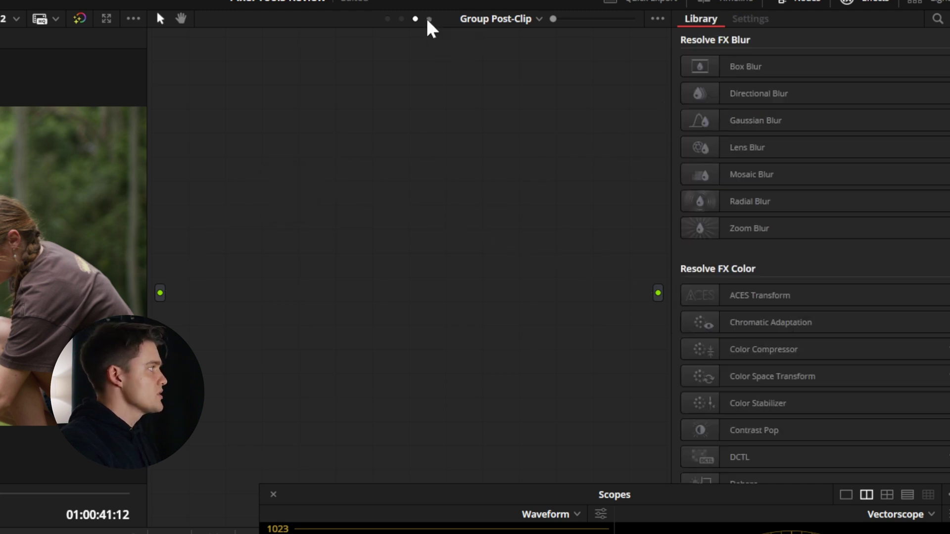
pyautogui.click(429, 18)
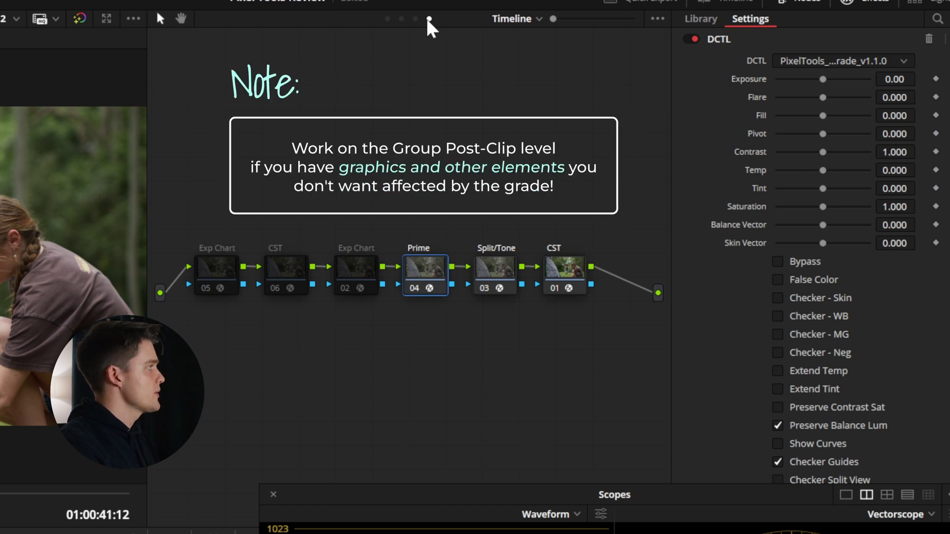
pyautogui.click(565, 271)
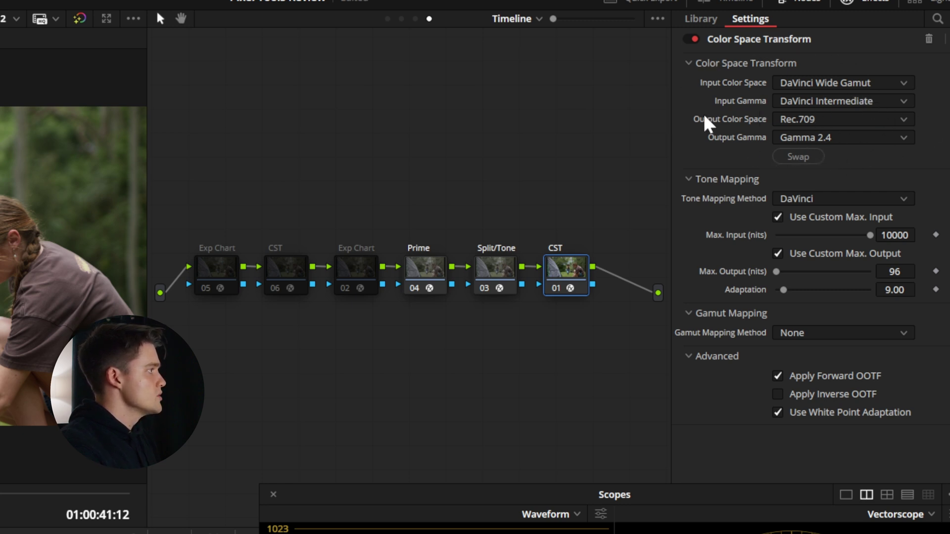
pyautogui.click(867, 0)
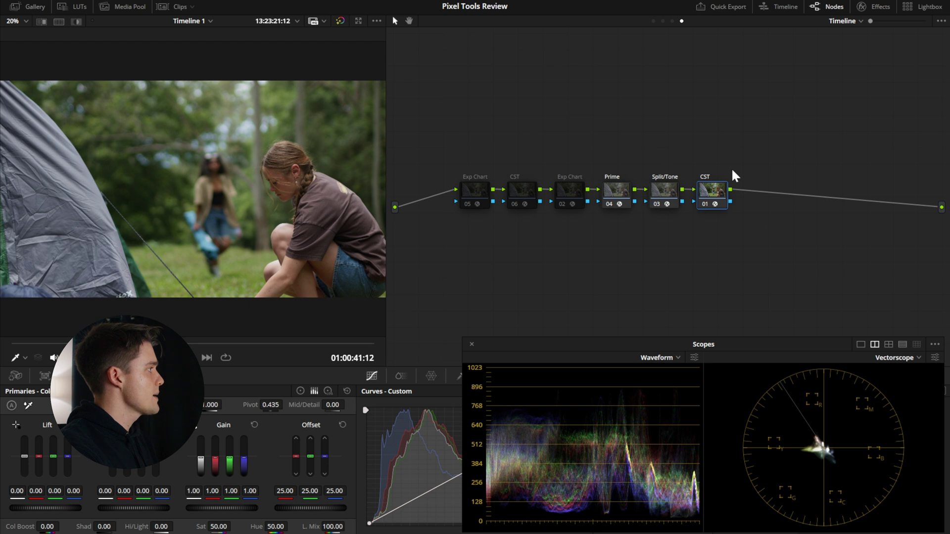
# Line up CST node 01 and the Prime node, leaving only Prime selected.
pyautogui.moveTo(725, 185); pyautogui.dragTo(731, 183)
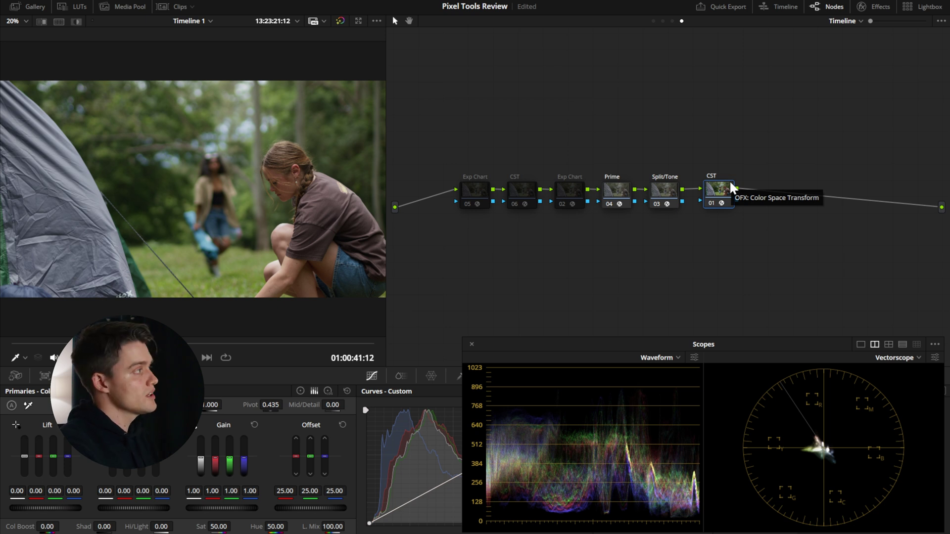
pyautogui.moveTo(731, 184); pyautogui.dragTo(727, 184)
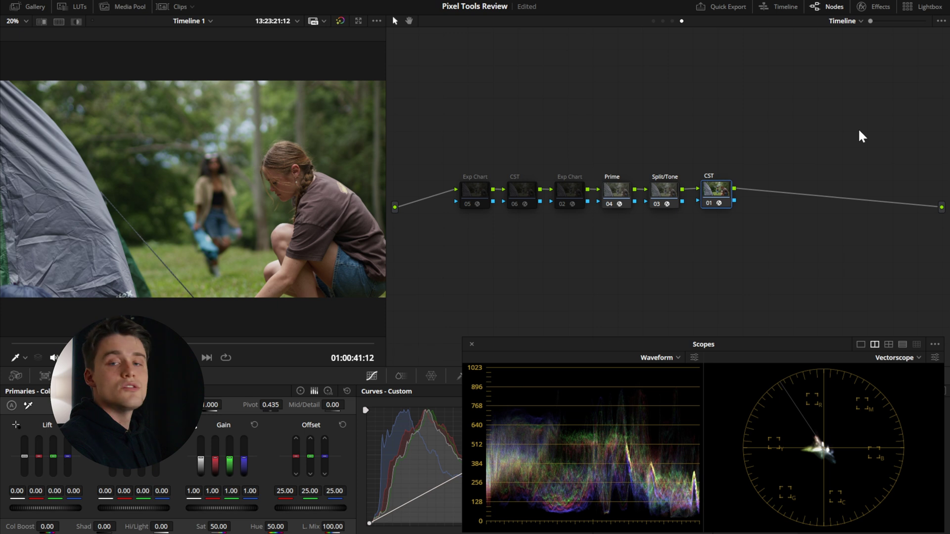
pyautogui.hotkey('ctrl', 'z')
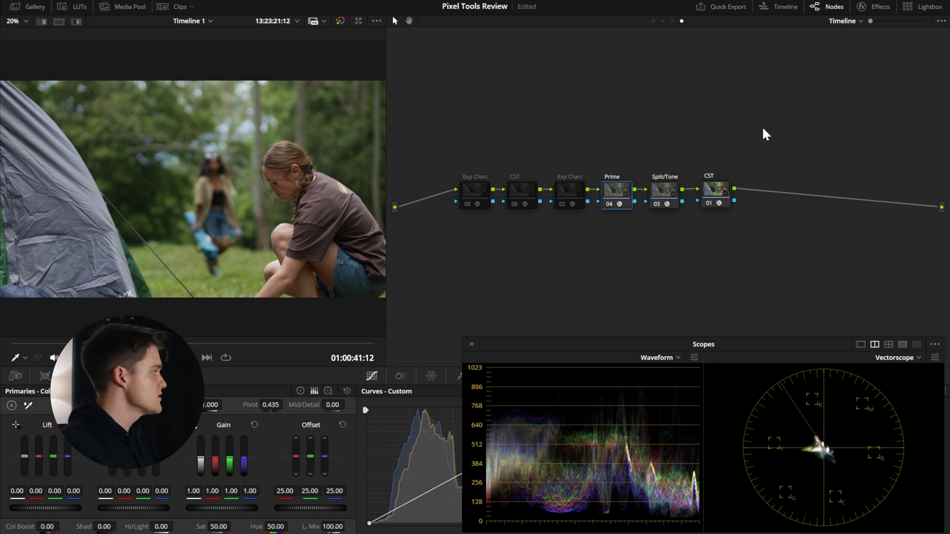
pyautogui.hotkey('ctrl', 'z')
pyautogui.moveTo(693, 150); pyautogui.dragTo(594, 219)
pyautogui.click(604, 199)
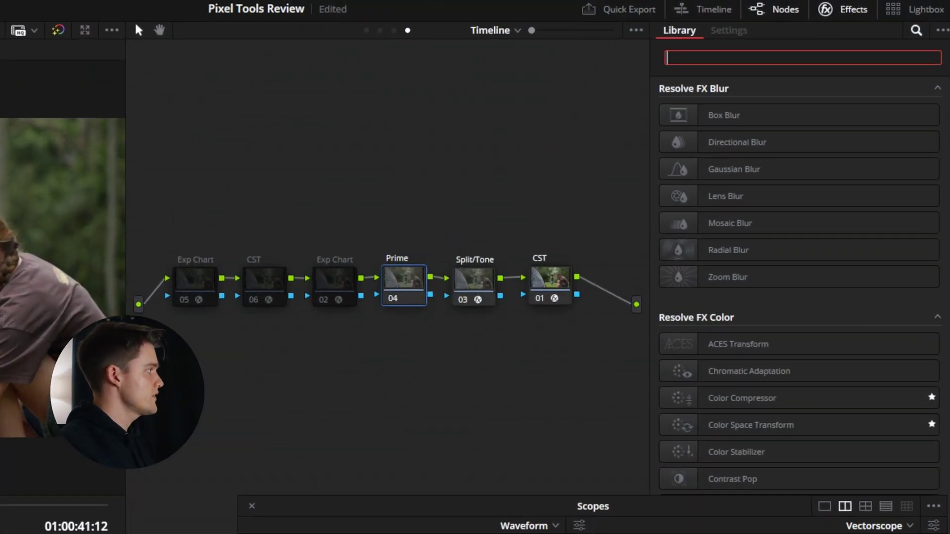
# Add a DCTL effect to the Prime node and choose PixelTools_PrimeGrade_v1.1.0.
pyautogui.write('dctl')
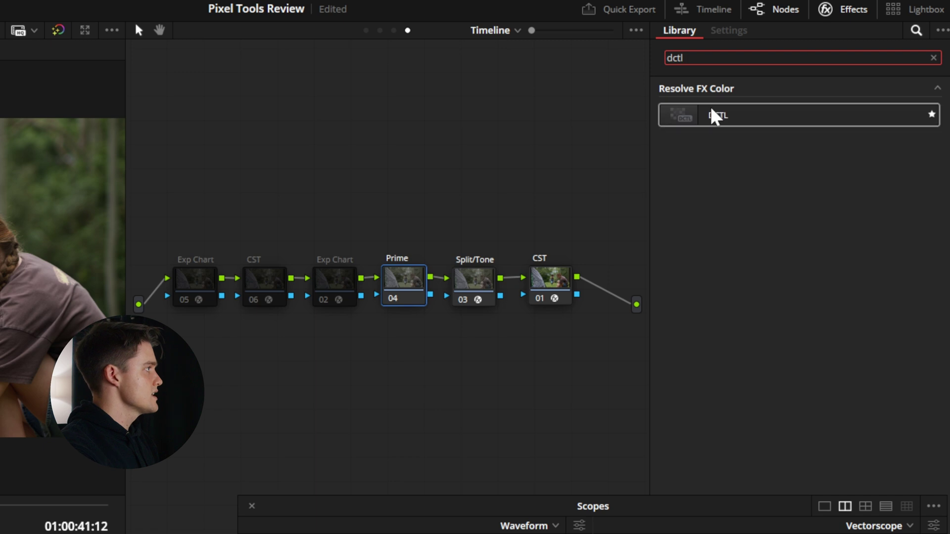
pyautogui.moveTo(712, 115); pyautogui.dragTo(408, 287)
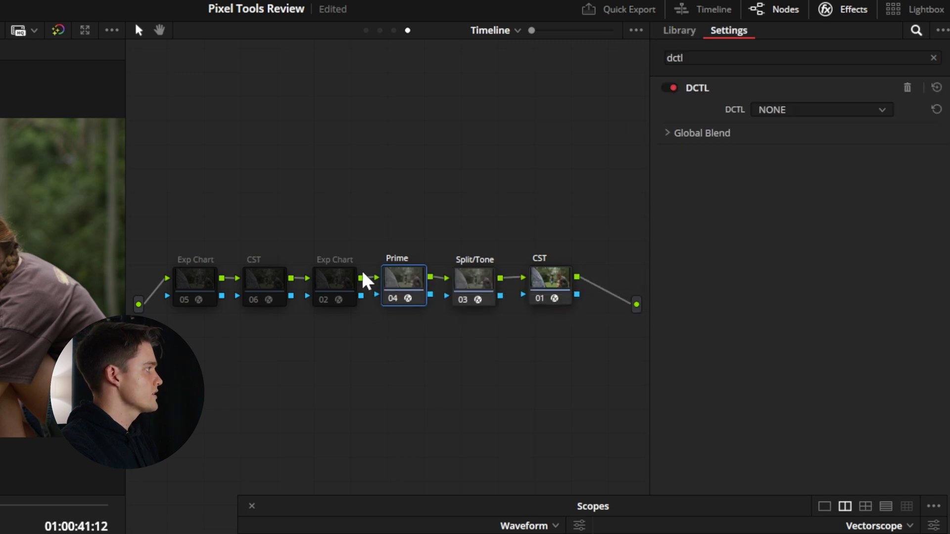
pyautogui.click(771, 114)
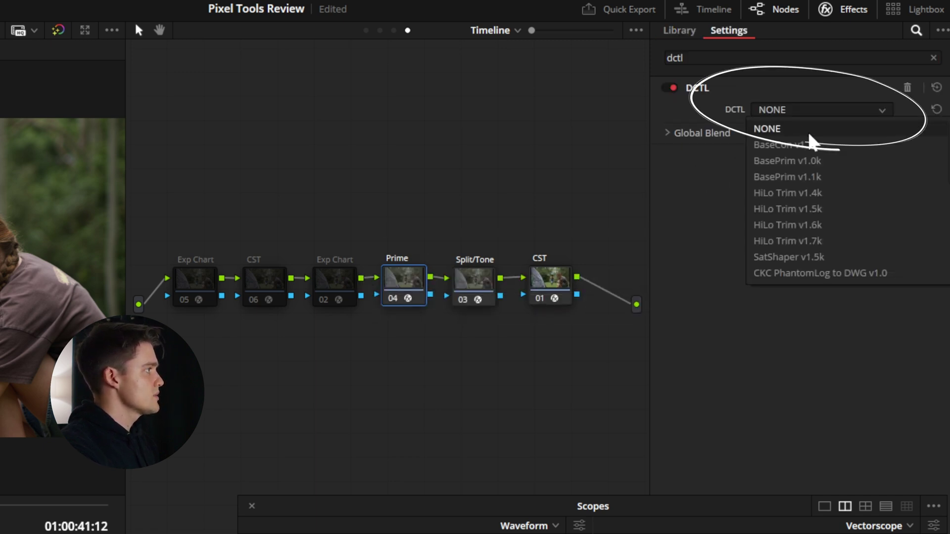
pyautogui.scroll(-3, 823, 216)
pyautogui.scroll(-3, 827, 238)
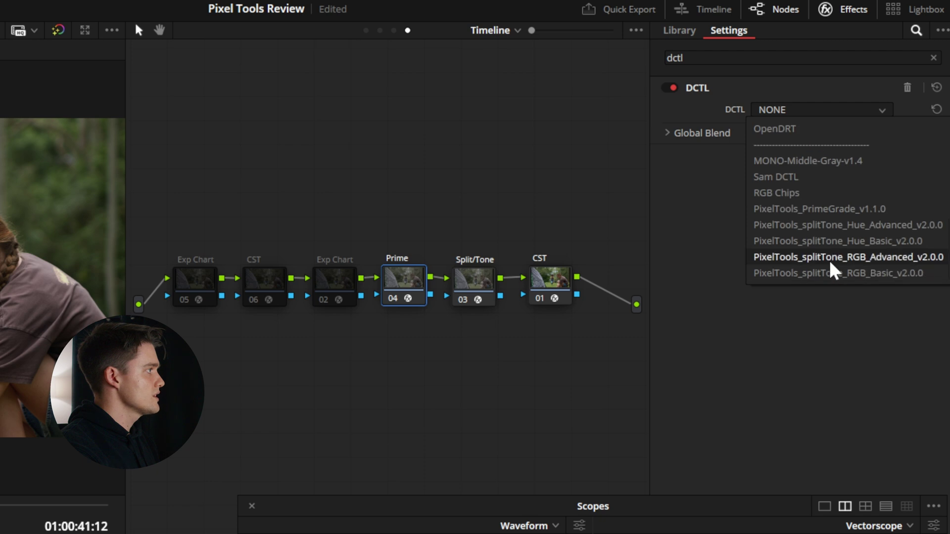
pyautogui.click(839, 209)
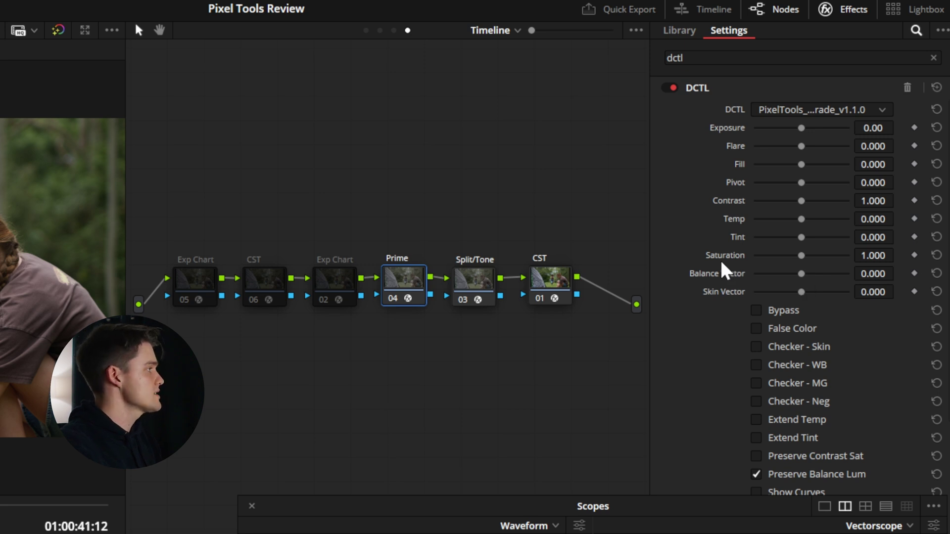
# Set the PrimeGrade DCTL's Exposure Mode to Offset.
pyautogui.scroll(-3, 725, 233)
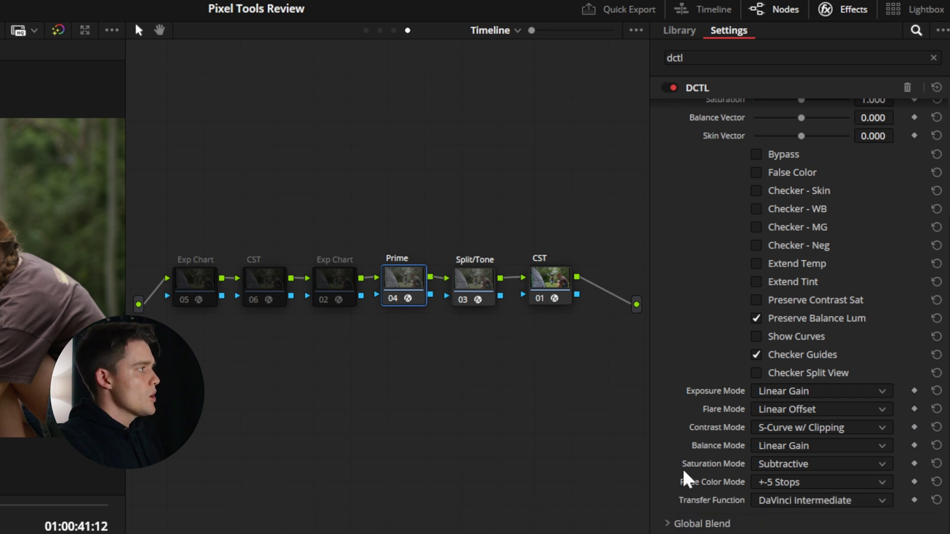
pyautogui.scroll(3, 696, 382)
pyautogui.scroll(-3, 735, 144)
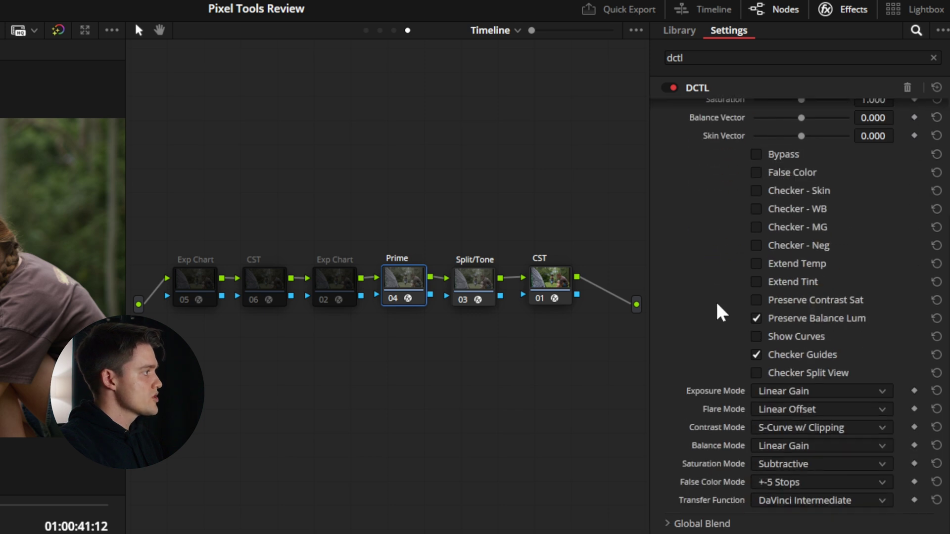
pyautogui.click(773, 390)
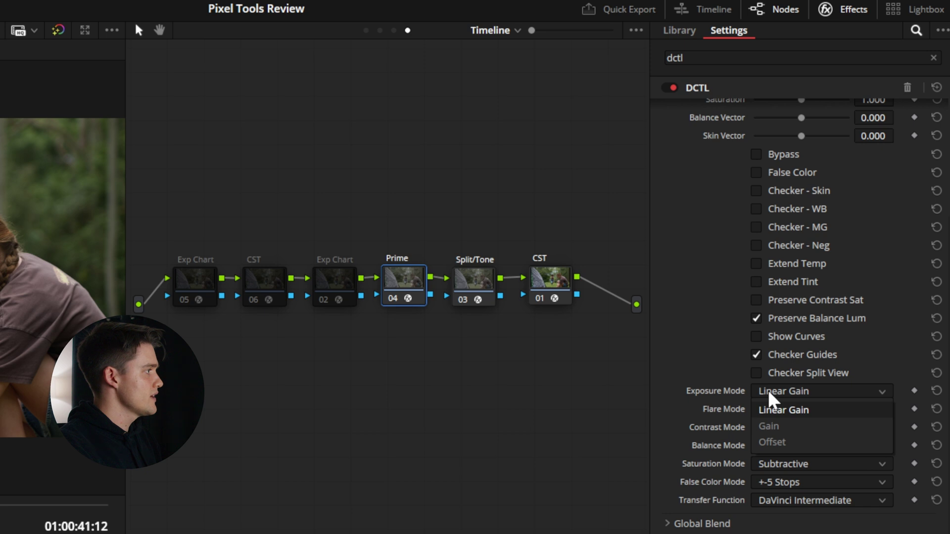
pyautogui.click(786, 441)
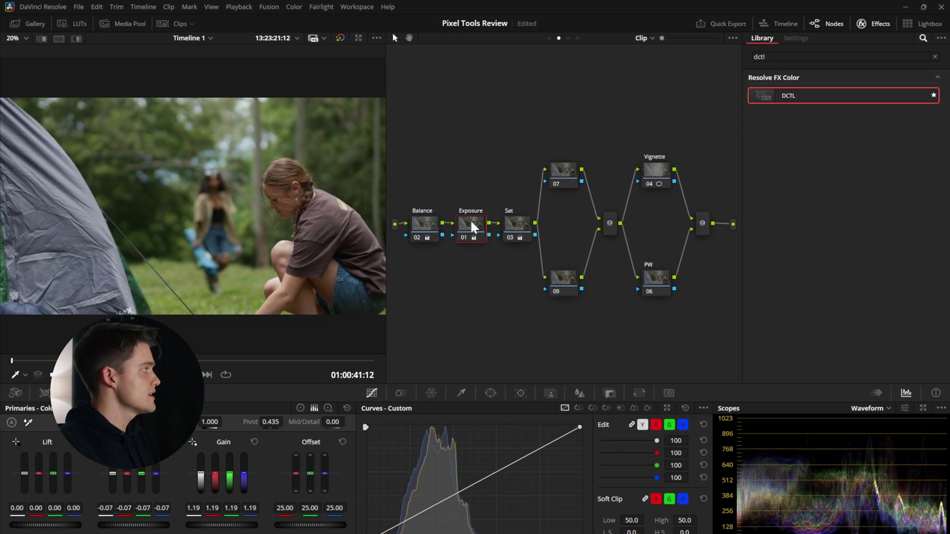
# Test brightening the image by raising the DCTL Exposure slider.
pyautogui.rightClick(471, 224)
pyautogui.moveTo(521, 368)
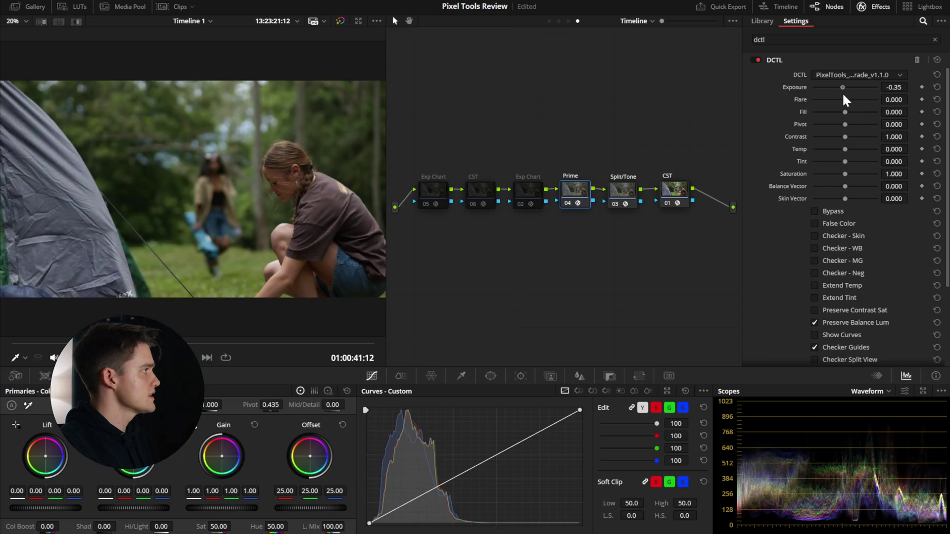
pyautogui.moveTo(842, 92); pyautogui.dragTo(864, 94)
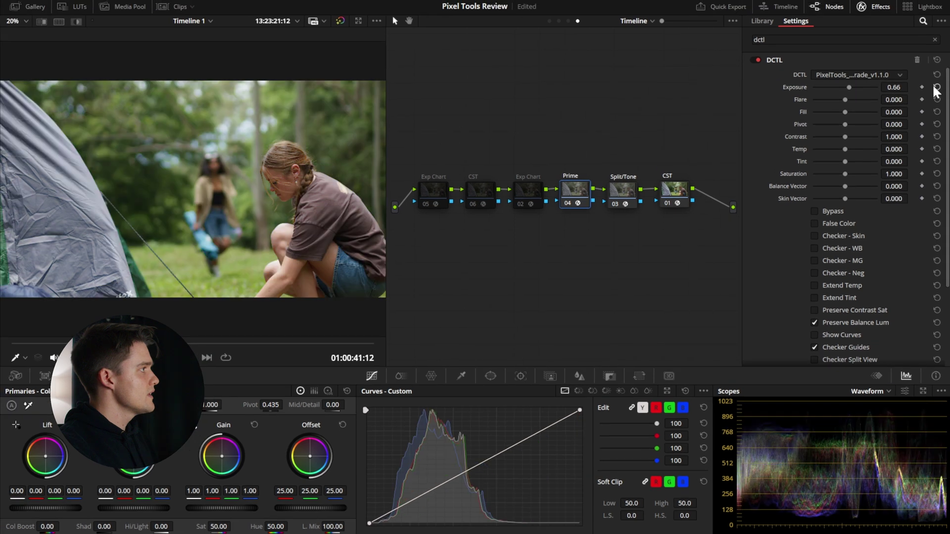
pyautogui.scroll(-3, 768, 165)
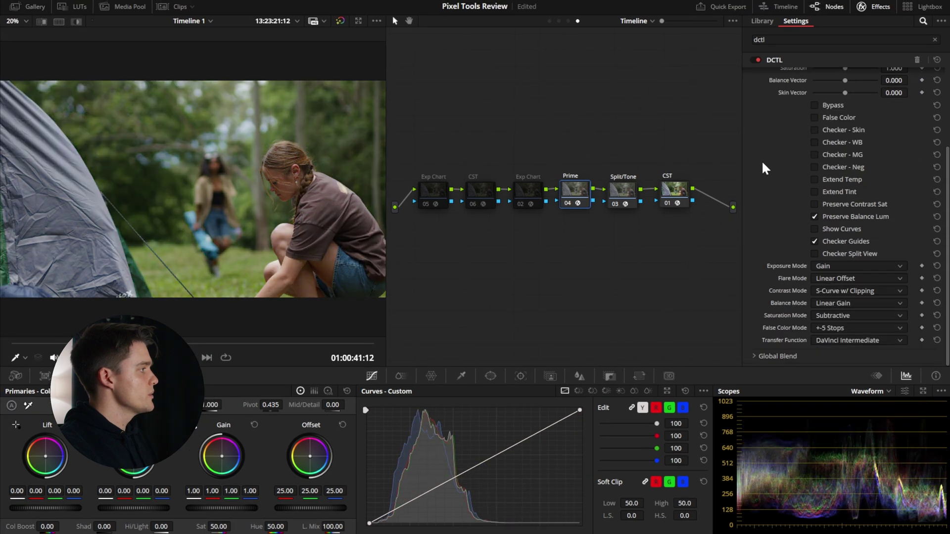
pyautogui.scroll(4, 839, 294)
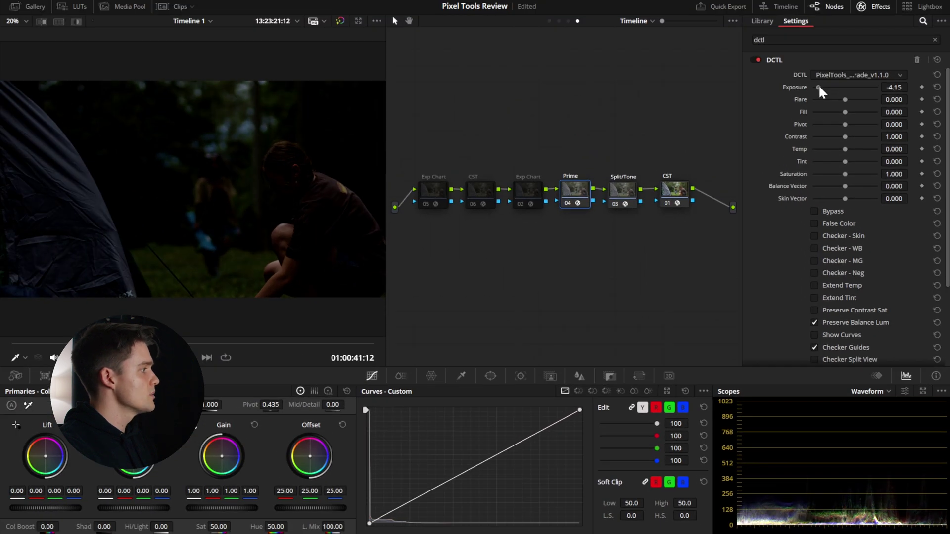
pyautogui.moveTo(819, 85); pyautogui.dragTo(825, 85)
pyautogui.scroll(-5, 782, 220)
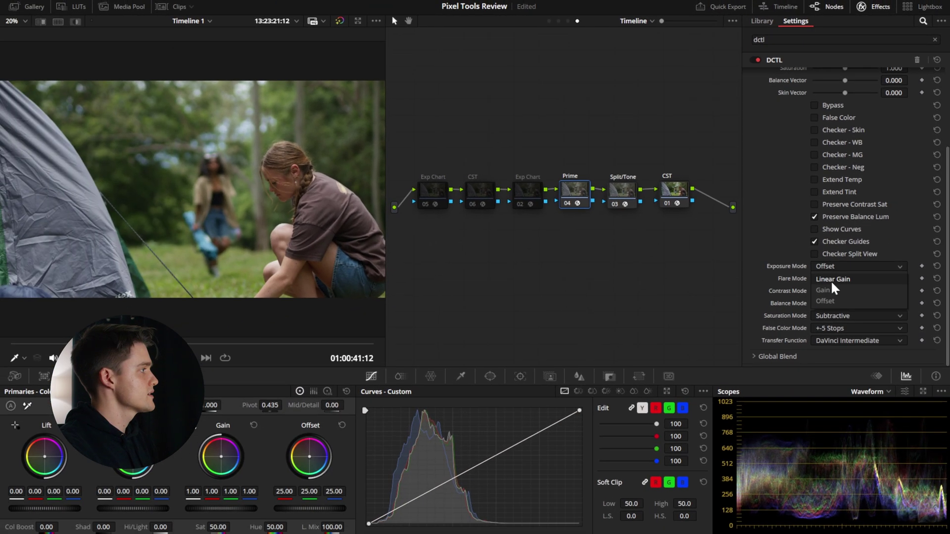
pyautogui.scroll(5, 737, 162)
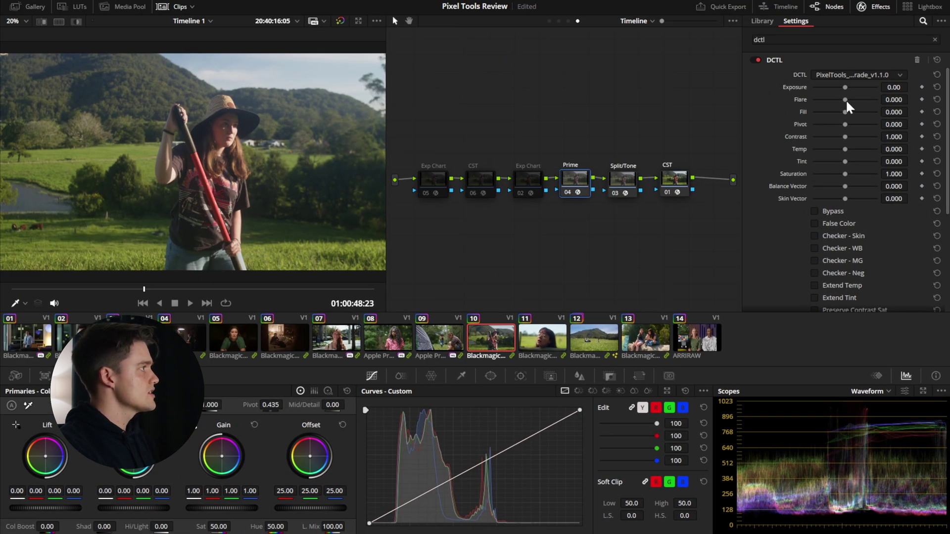
# Lower Flare to -0.240 and enable the Exp Chart node with Ctrl+D.
pyautogui.moveTo(845, 99)
pyautogui.mouseDown()
pyautogui.moveTo(824, 97)
pyautogui.moveTo(836, 97)
pyautogui.mouseUp()
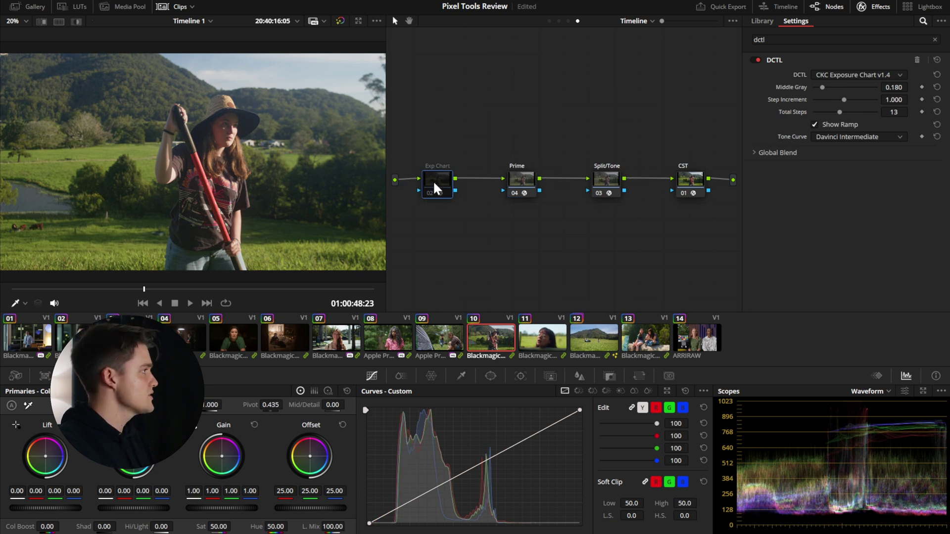
pyautogui.hotkey('ctrl', 'd')
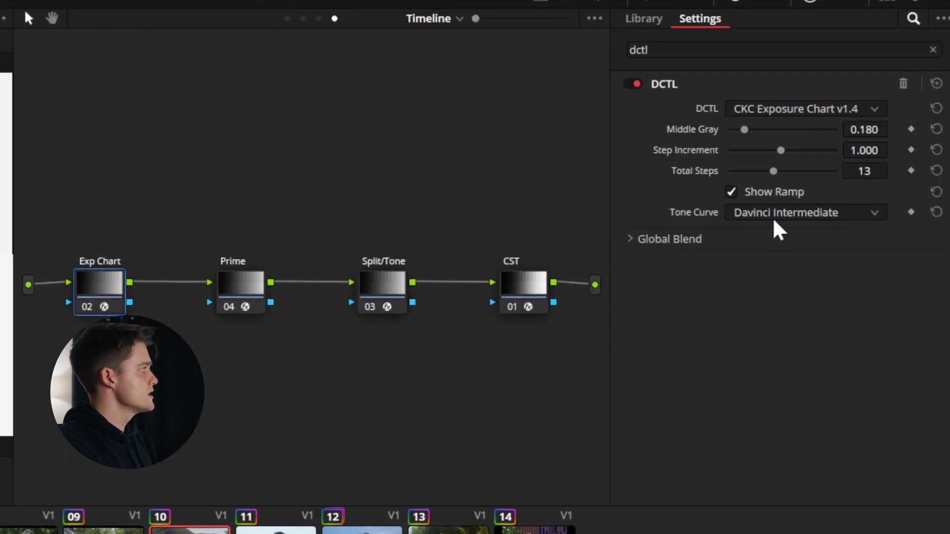
# On the Prime DCTL, try Flare values, then reset Flare to 0.000 and Exposure to 0.00.
pyautogui.click(243, 289)
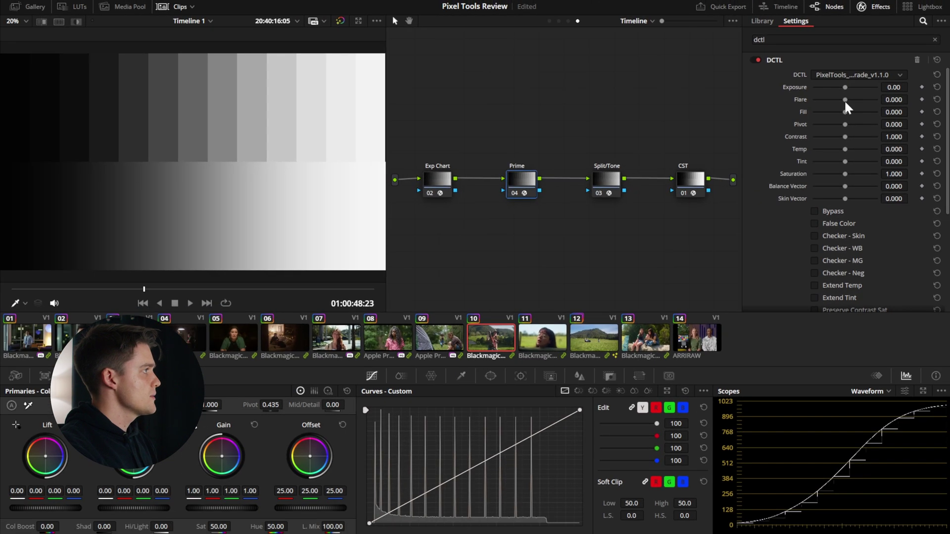
pyautogui.moveTo(782, 150); pyautogui.dragTo(778, 149)
pyautogui.moveTo(842, 99)
pyautogui.mouseDown()
pyautogui.moveTo(863, 99)
pyautogui.moveTo(837, 99)
pyautogui.moveTo(857, 103)
pyautogui.moveTo(822, 83)
pyautogui.moveTo(874, 90)
pyautogui.moveTo(824, 91)
pyautogui.moveTo(870, 96)
pyautogui.moveTo(852, 112)
pyautogui.moveTo(864, 112)
pyautogui.moveTo(851, 109)
pyautogui.mouseUp()
pyautogui.click(937, 99)
pyautogui.doubleClick(869, 88)
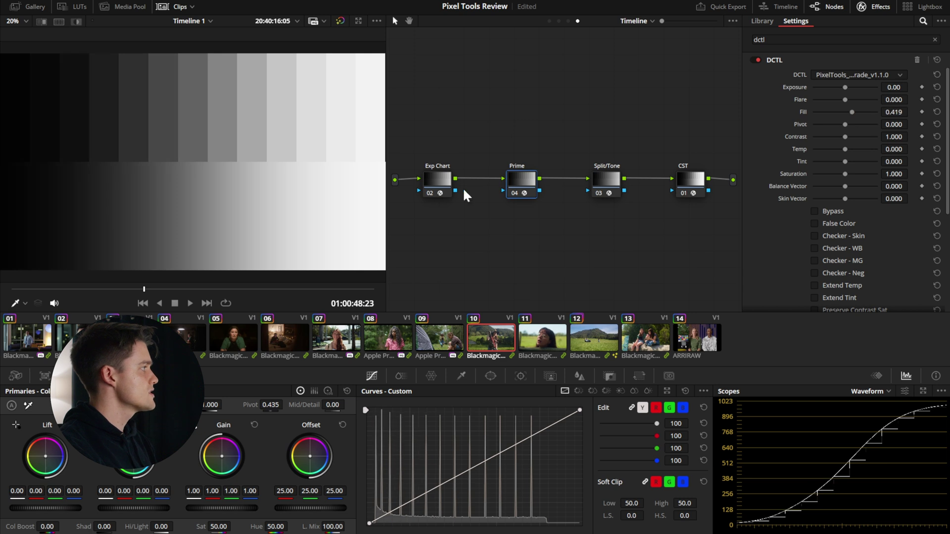
# Set Fill to 2.0 and test Pivot on the chart before resetting it.
pyautogui.click(456, 193)
pyautogui.doubleClick(847, 111)
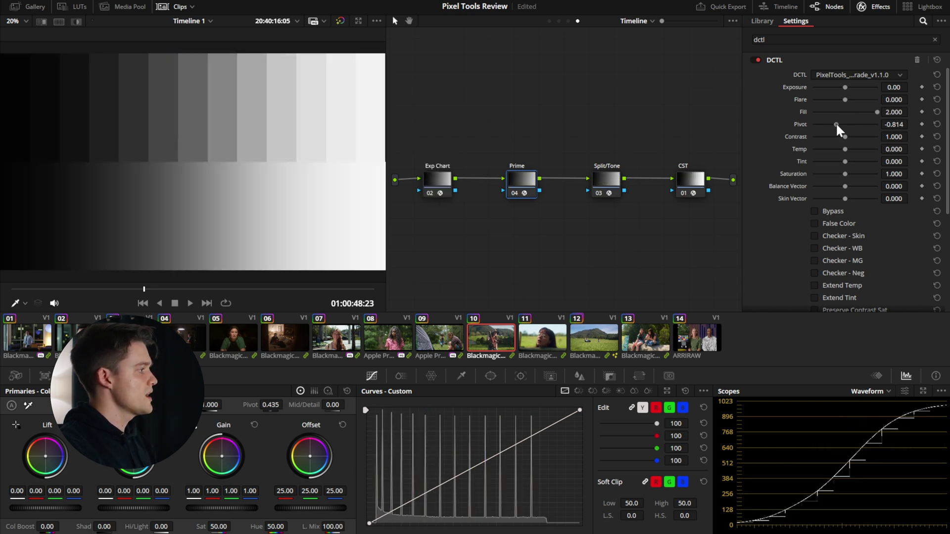
pyautogui.moveTo(846, 123); pyautogui.dragTo(852, 125)
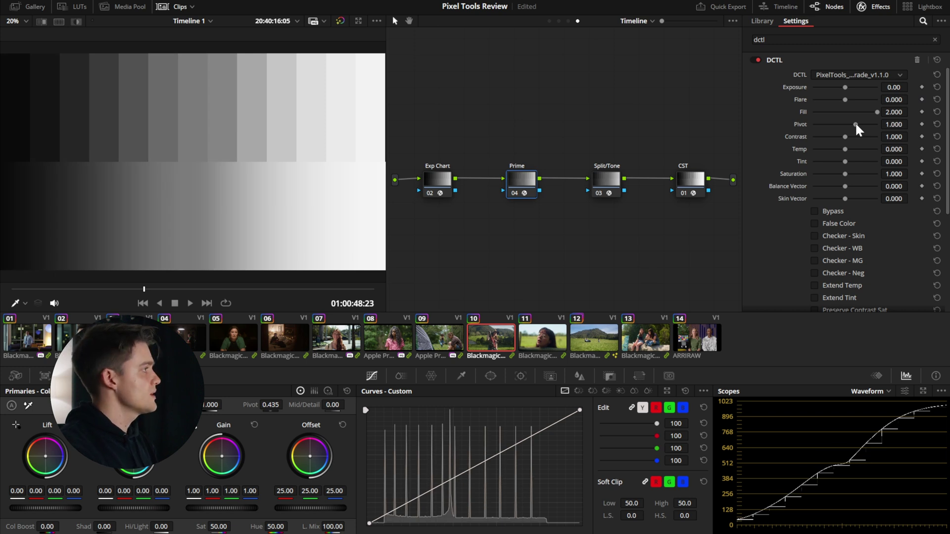
pyautogui.moveTo(855, 124); pyautogui.dragTo(847, 124)
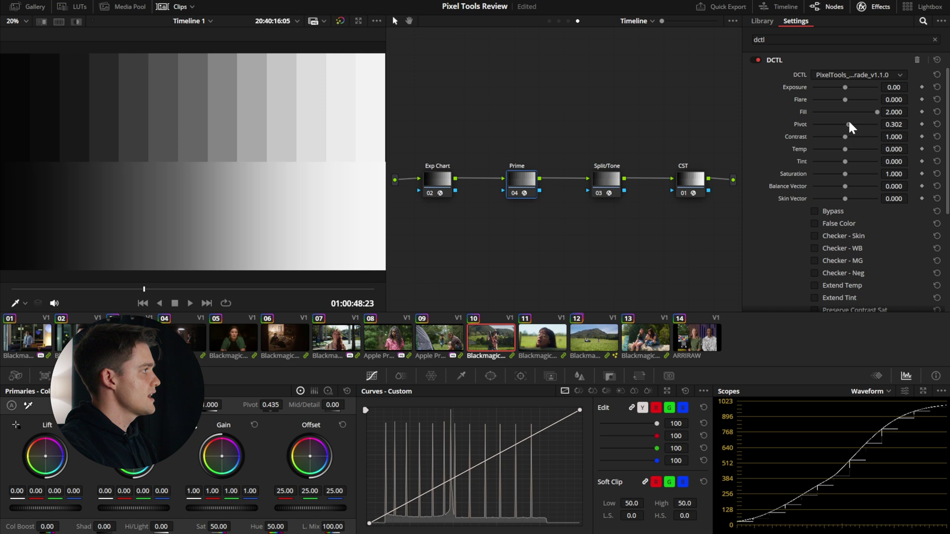
pyautogui.click(936, 124)
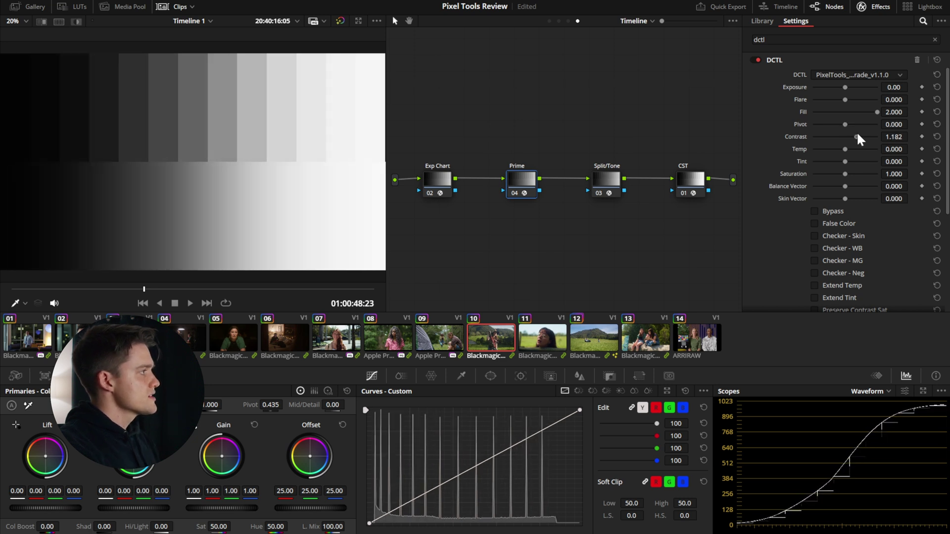
# Keep the contrast mode on S-Curve w/ Clipping.
pyautogui.scroll(-5, 798, 242)
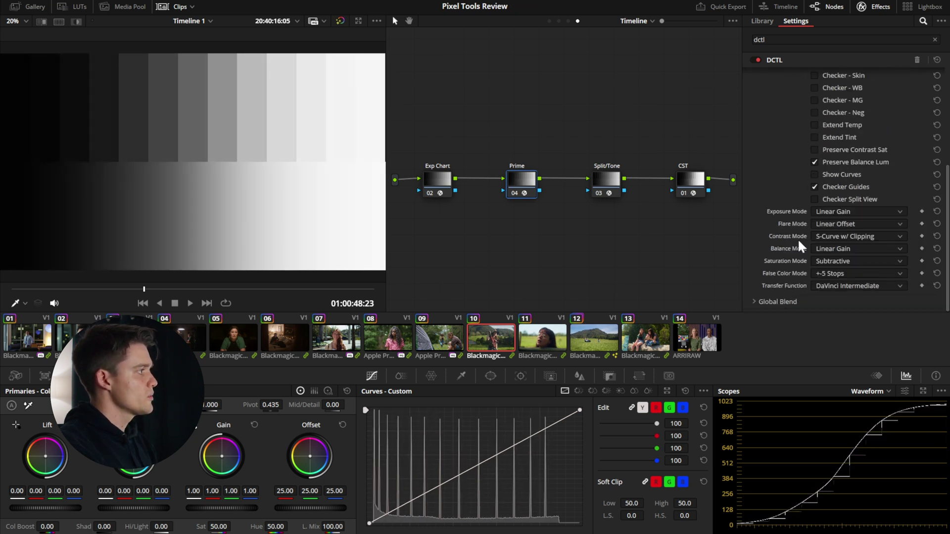
pyautogui.click(839, 236)
pyautogui.click(840, 249)
pyautogui.scroll(5, 796, 208)
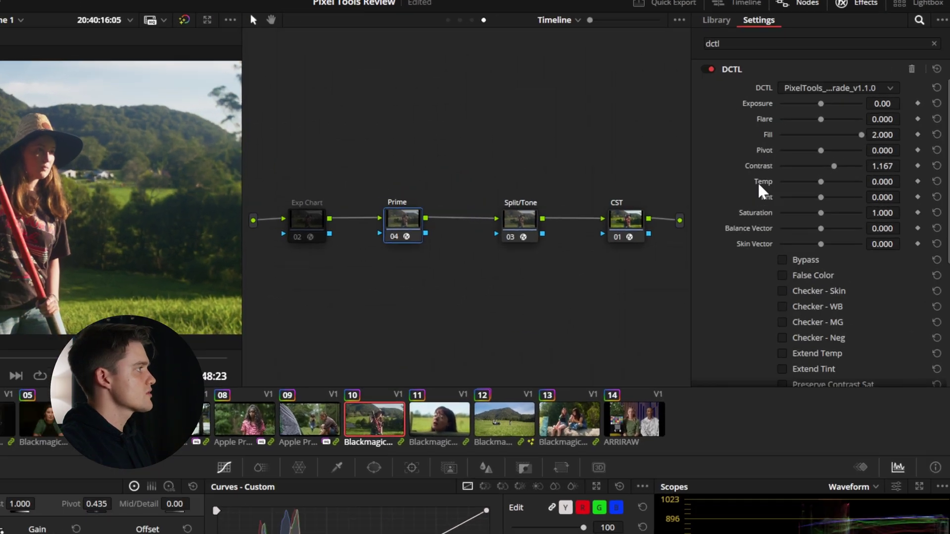
pyautogui.scroll(-5, 791, 186)
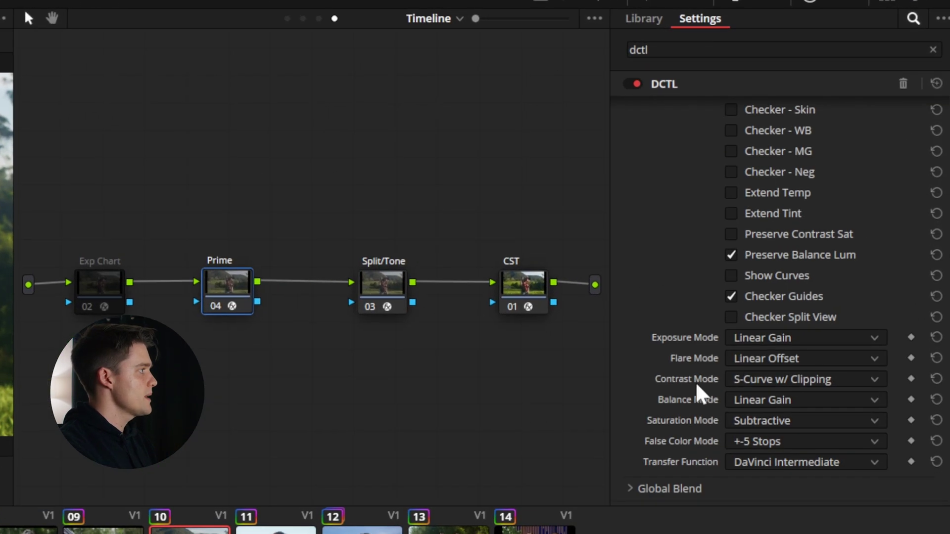
pyautogui.click(732, 402)
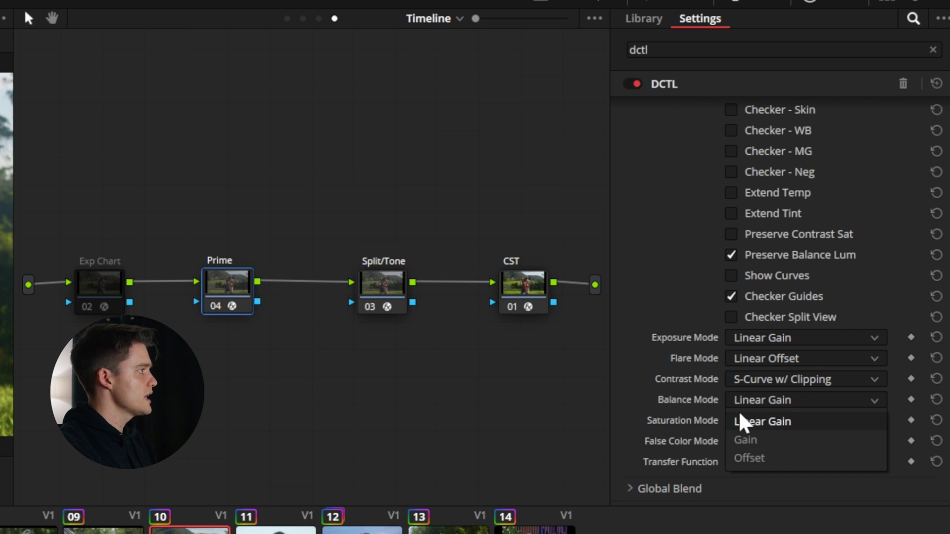
pyautogui.click(761, 420)
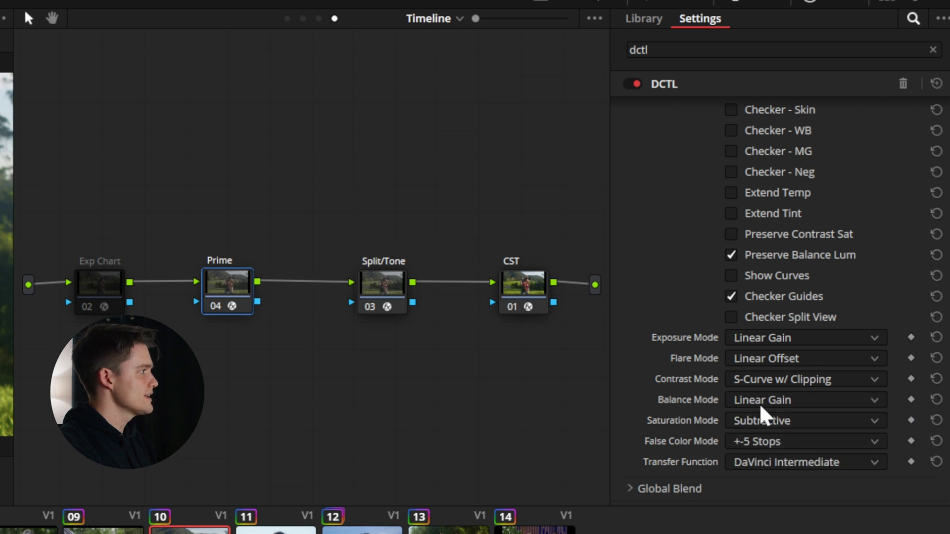
pyautogui.click(303, 18)
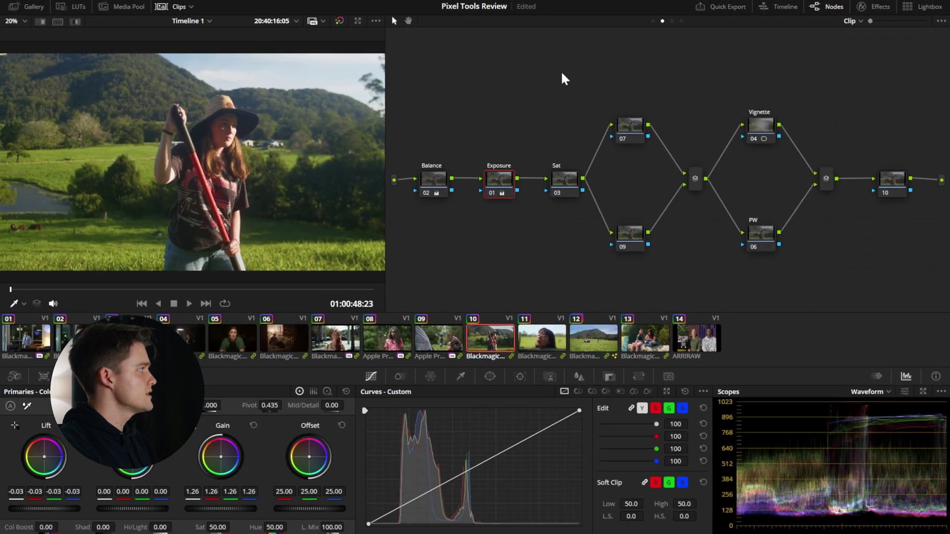
pyautogui.rightClick(422, 174)
pyautogui.click(433, 174)
pyautogui.rightClick(433, 173)
pyautogui.moveTo(487, 319)
pyautogui.click(475, 136)
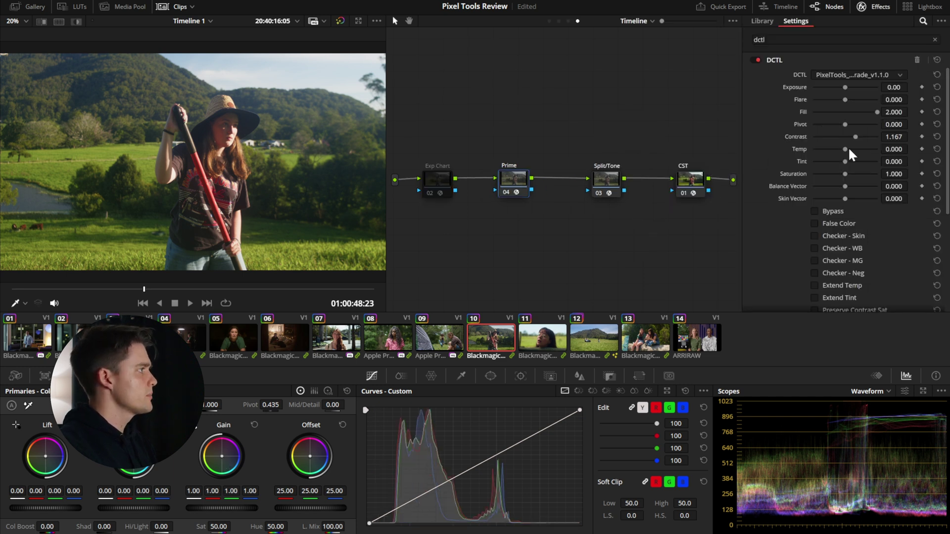
pyautogui.moveTo(844, 147); pyautogui.dragTo(875, 158)
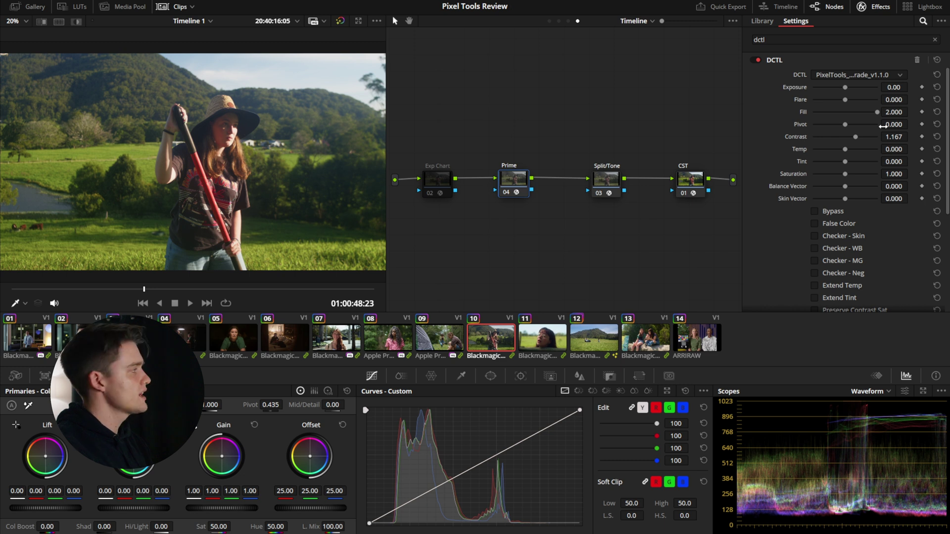
# Keep Saturation Mode on Subtractive and raise Saturation to about 1.47.
pyautogui.scroll(-5, 789, 170)
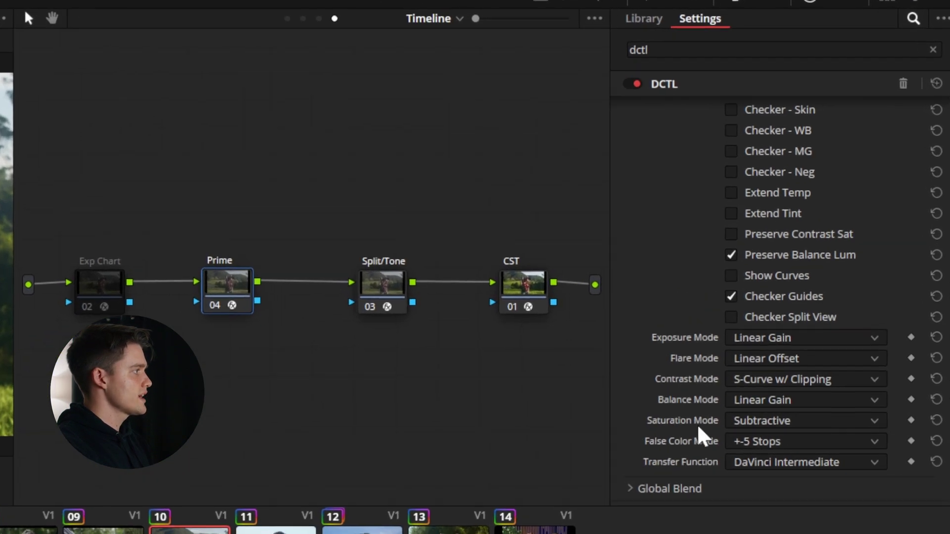
pyautogui.click(749, 419)
pyautogui.click(755, 416)
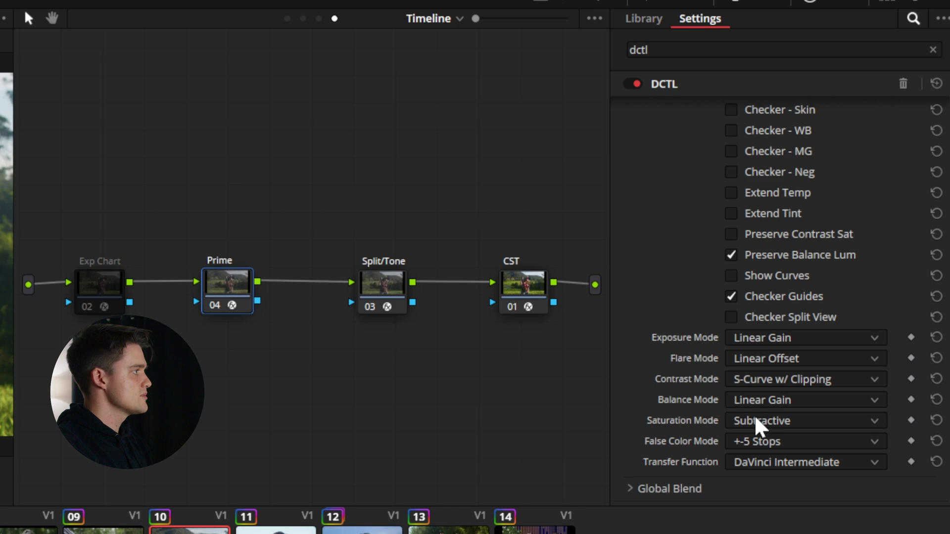
pyautogui.scroll(5, 653, 332)
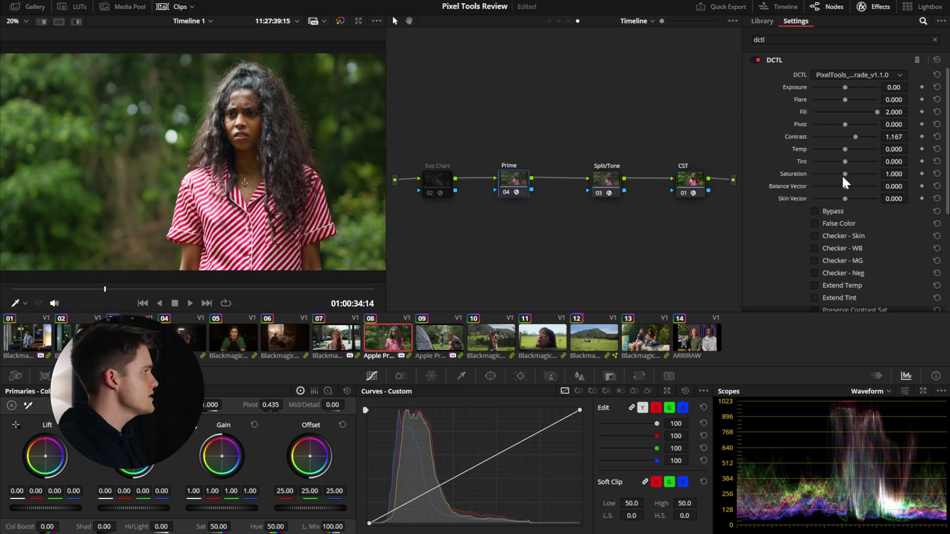
pyautogui.moveTo(845, 173); pyautogui.dragTo(856, 173)
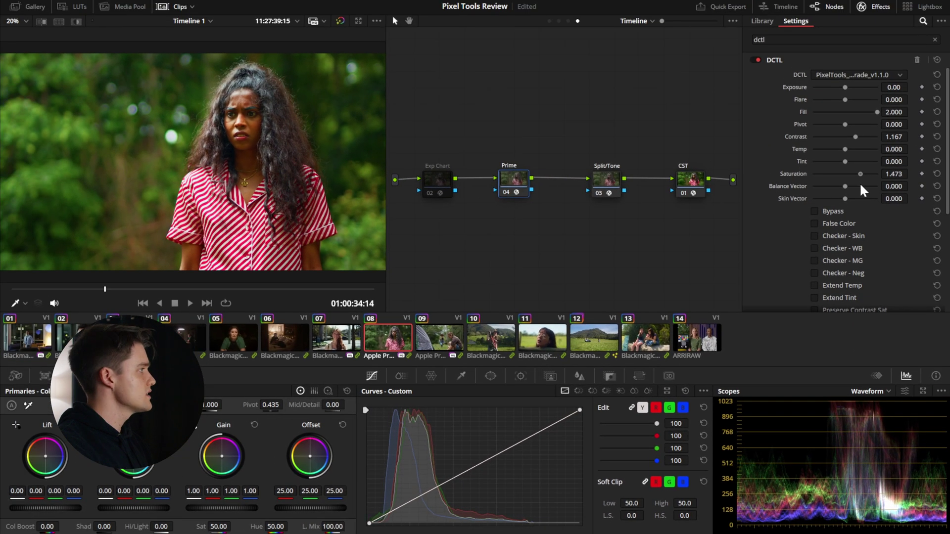
# Reset Saturation to 1.000 and set Tint to -0.132 using the skin checker overlay.
pyautogui.doubleClick(860, 174)
pyautogui.scroll(-3, 841, 178)
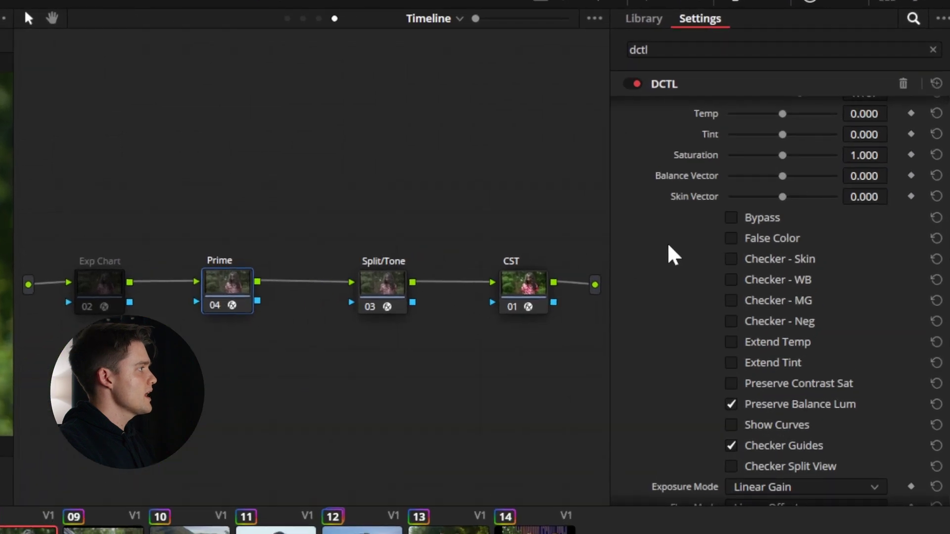
pyautogui.click(732, 241)
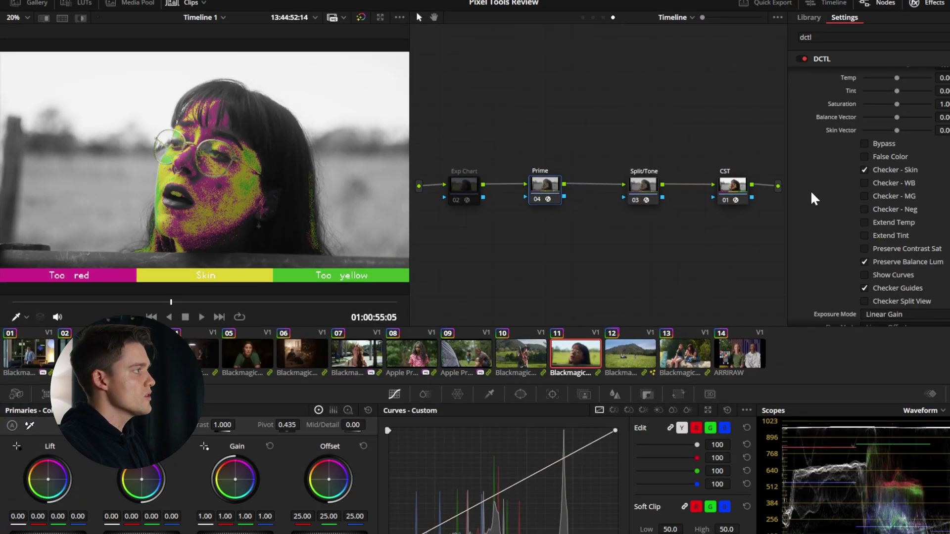
pyautogui.scroll(3, 810, 190)
pyautogui.moveTo(842, 159); pyautogui.dragTo(842, 161)
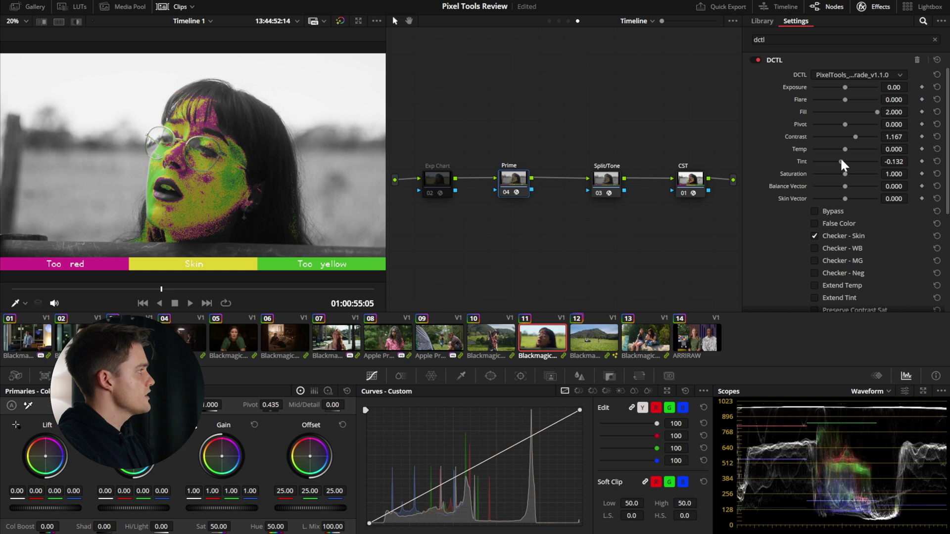
pyautogui.click(814, 236)
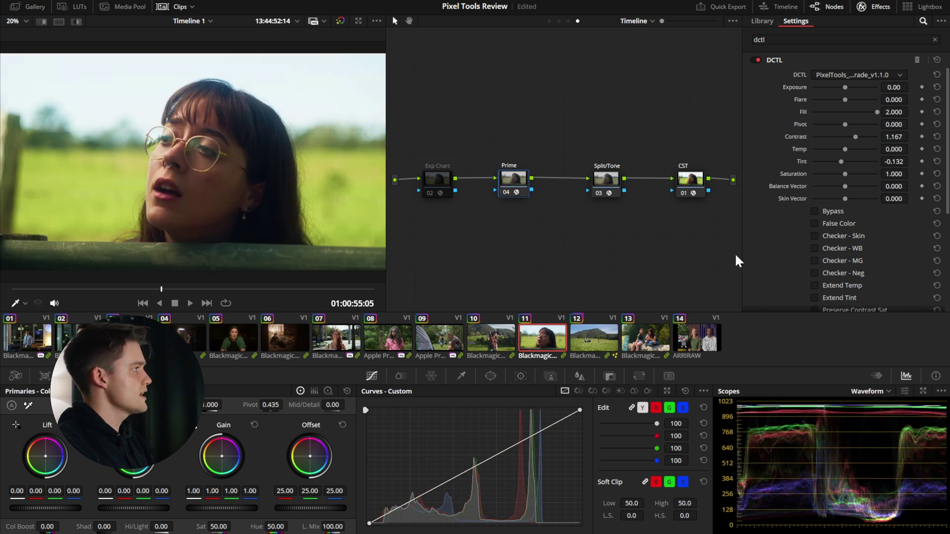
# Turn on Show Curves and raise Contrast to about 1.13.
pyautogui.scroll(-4, 810, 211)
pyautogui.click(814, 216)
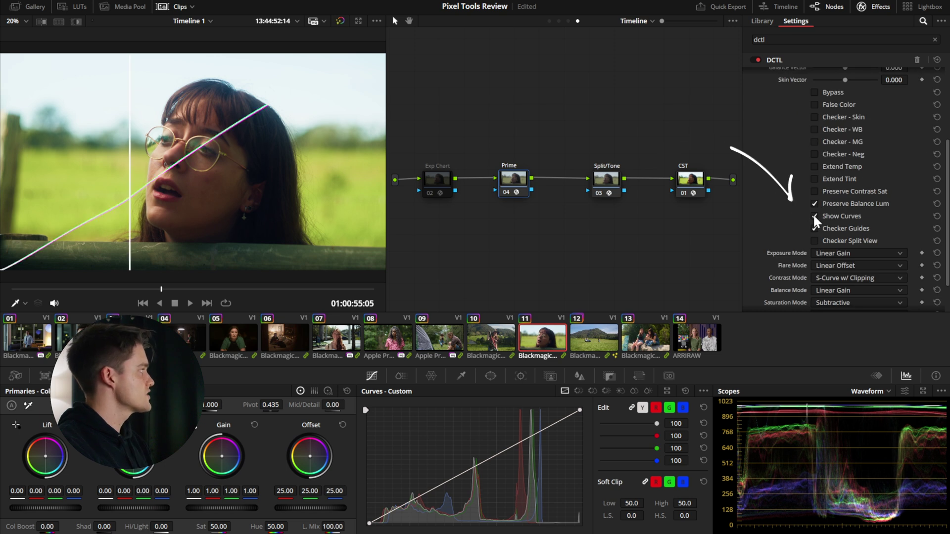
pyautogui.scroll(4, 792, 198)
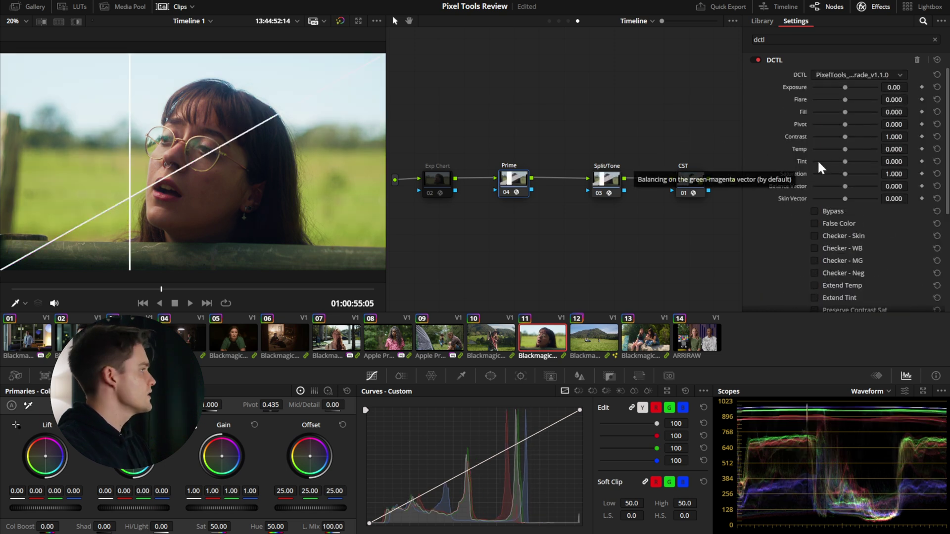
pyautogui.moveTo(848, 137)
pyautogui.mouseDown()
pyautogui.moveTo(857, 112)
pyautogui.moveTo(848, 113)
pyautogui.moveTo(860, 119)
pyautogui.moveTo(847, 117)
pyautogui.mouseUp()
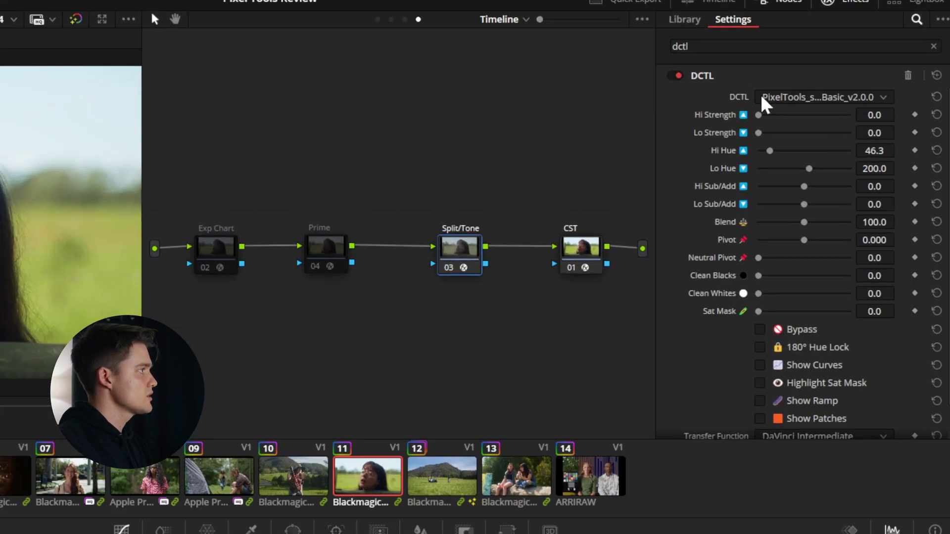
# Open the DCTL list on the Split/Tone node.
pyautogui.click(762, 97)
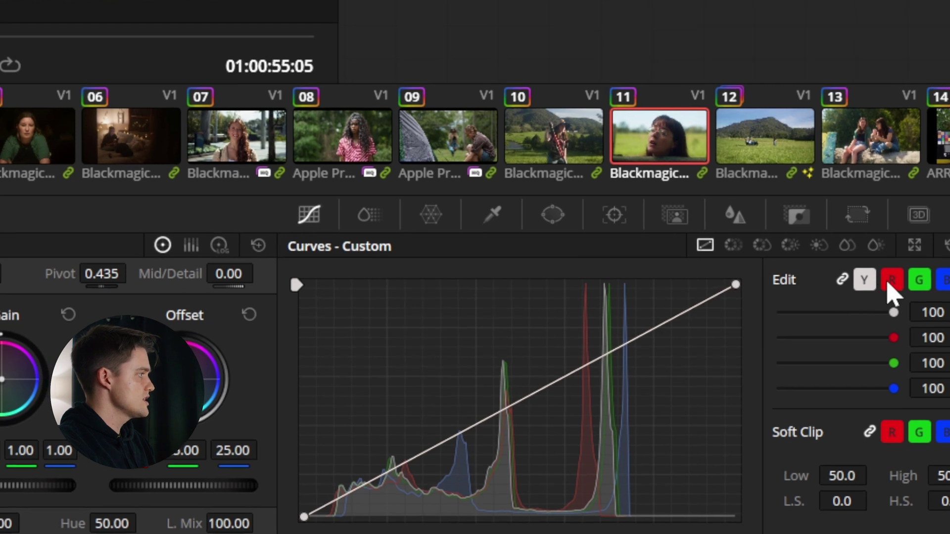
pyautogui.click(888, 283)
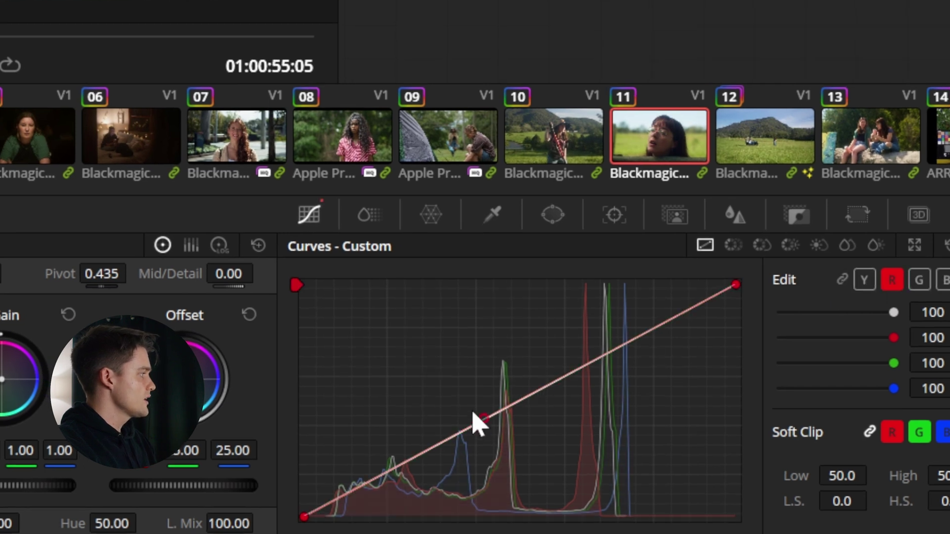
pyautogui.click(462, 430)
pyautogui.moveTo(611, 354); pyautogui.dragTo(607, 346)
pyautogui.moveTo(386, 475); pyautogui.dragTo(378, 488)
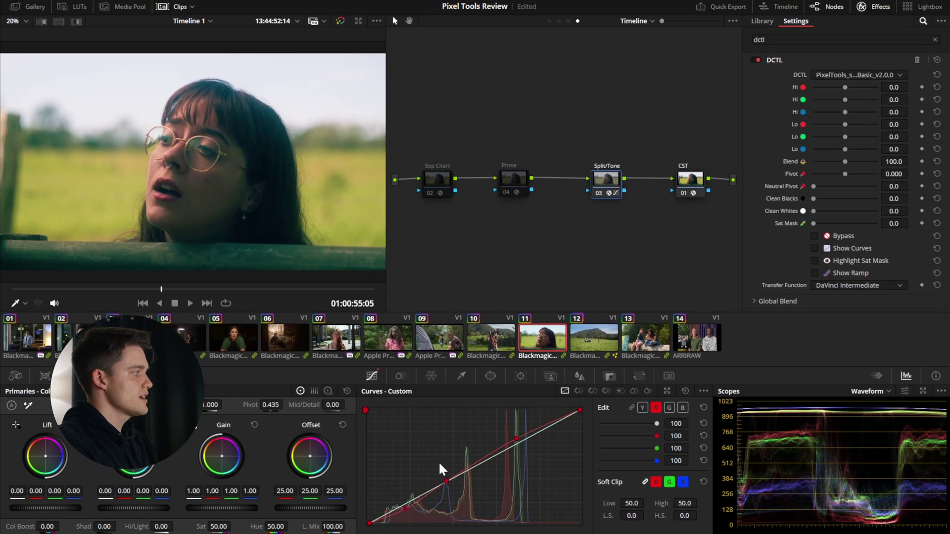
pyautogui.click(684, 391)
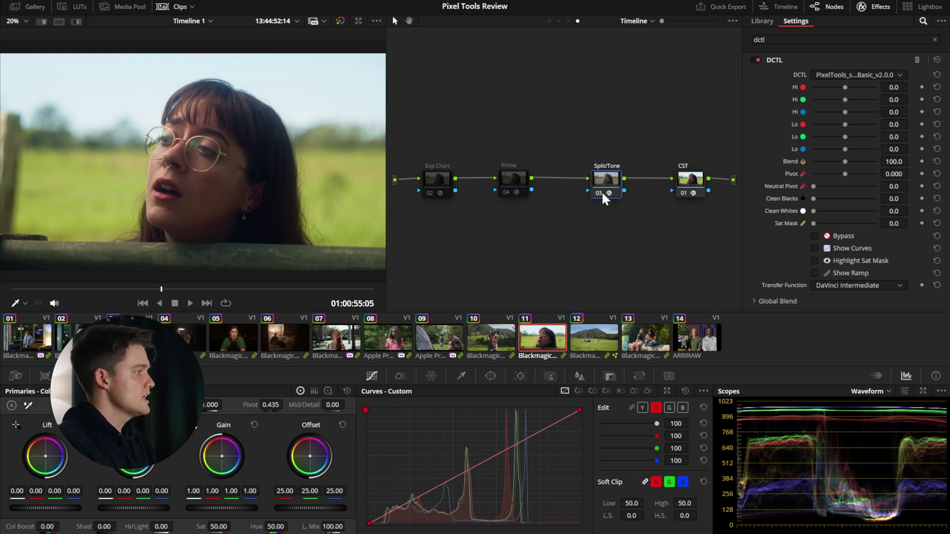
# Load the PixelTools_splitTone_Hue_Basic_v2.0.0 DCTL and turn on Show Patches.
pyautogui.click(858, 75)
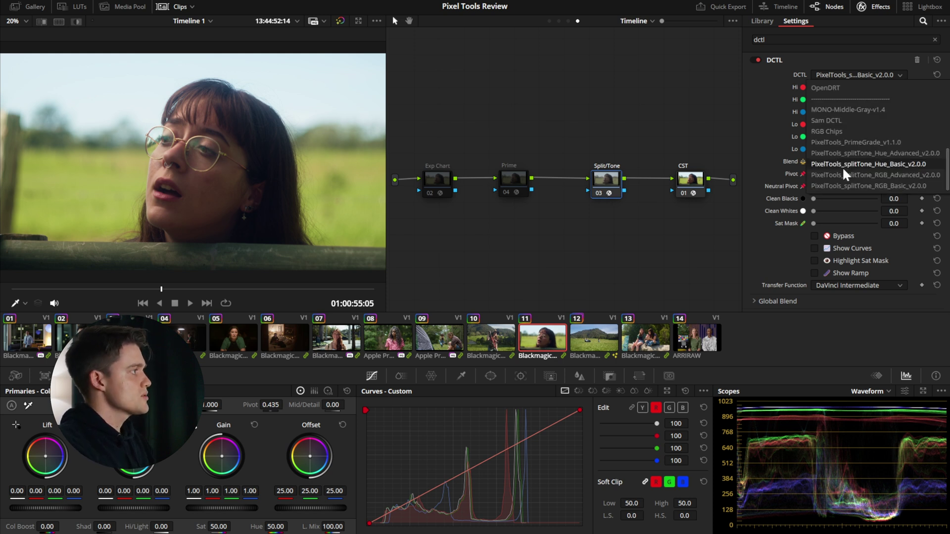
pyautogui.click(843, 166)
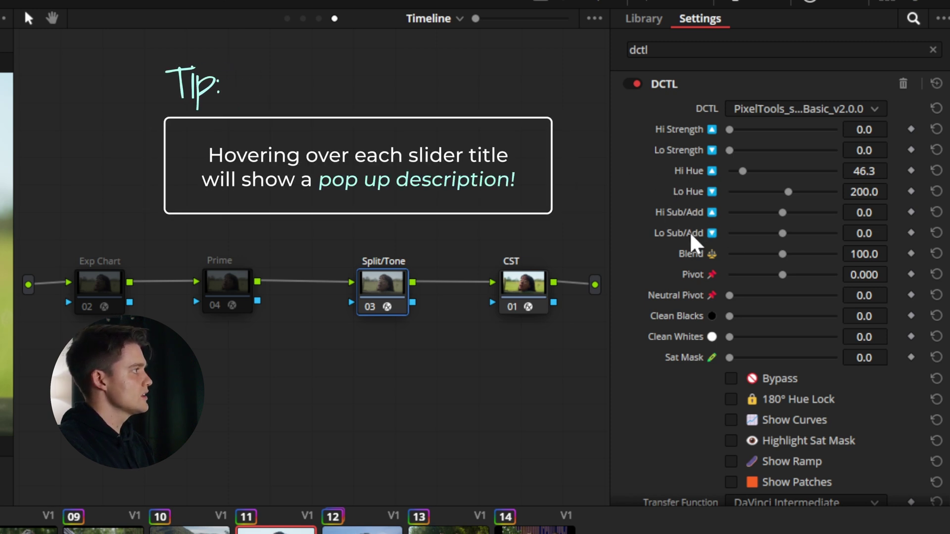
pyautogui.moveTo(691, 236)
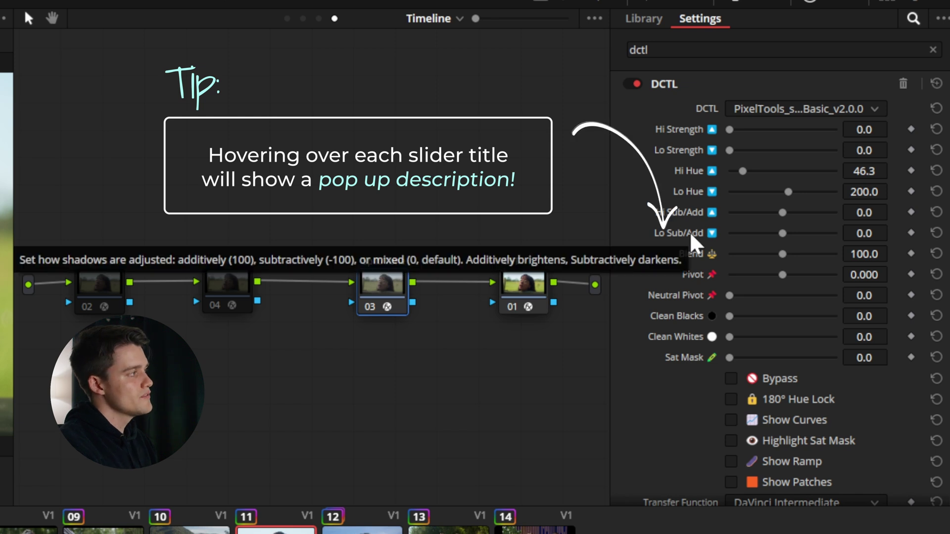
pyautogui.scroll(-2, 651, 416)
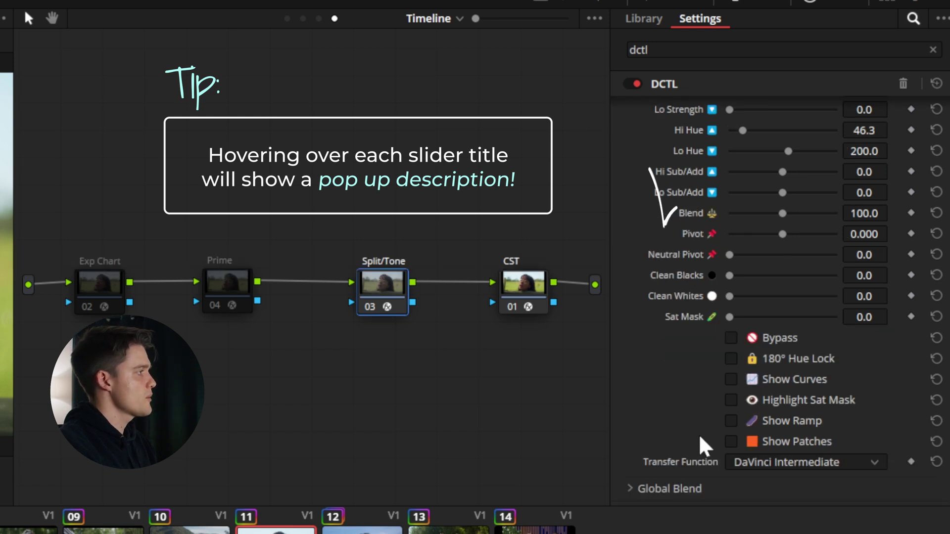
pyautogui.click(732, 442)
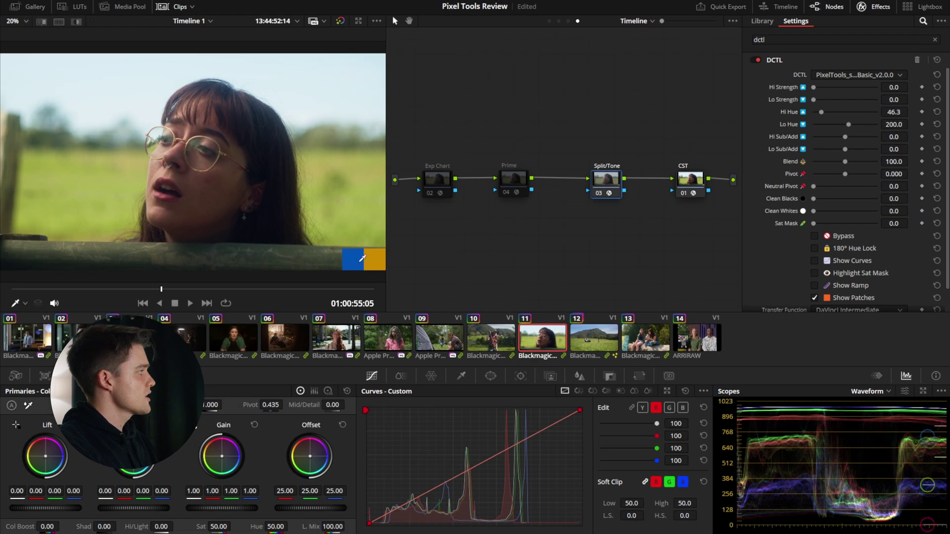
# Set Hi Hue to 49.7, Lo Hue to 189.3 and raise Hi Strength to 8.5.
pyautogui.moveTo(821, 112); pyautogui.dragTo(823, 112)
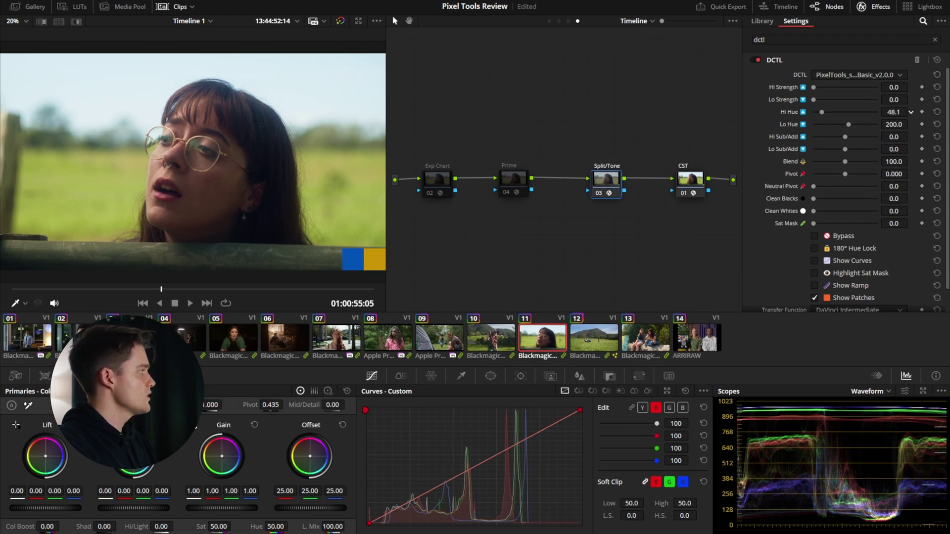
pyautogui.moveTo(821, 112); pyautogui.dragTo(823, 112)
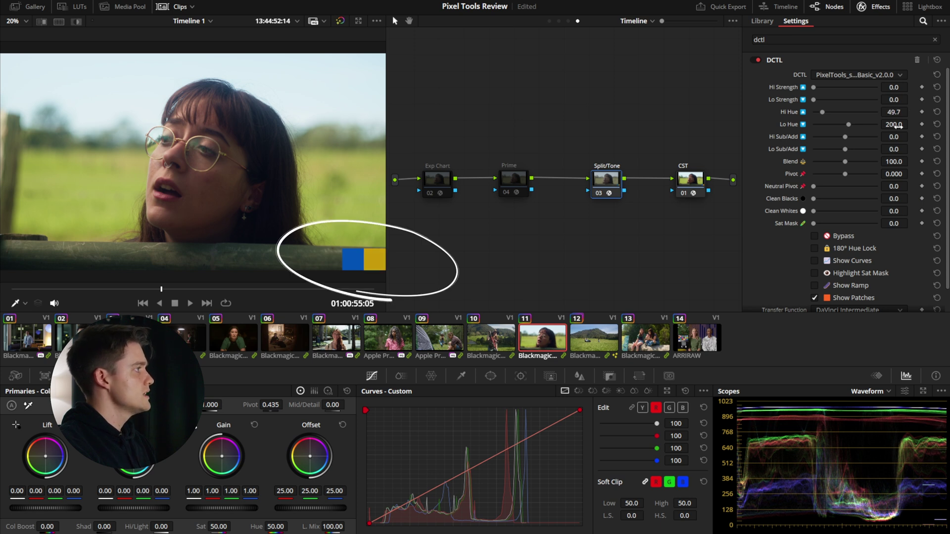
pyautogui.moveTo(898, 125); pyautogui.dragTo(894, 126)
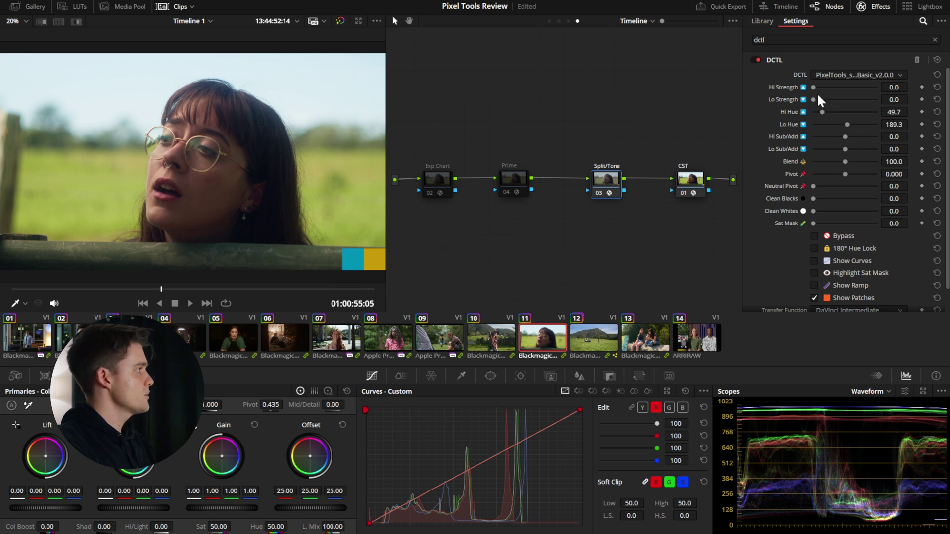
pyautogui.moveTo(814, 87); pyautogui.dragTo(855, 88)
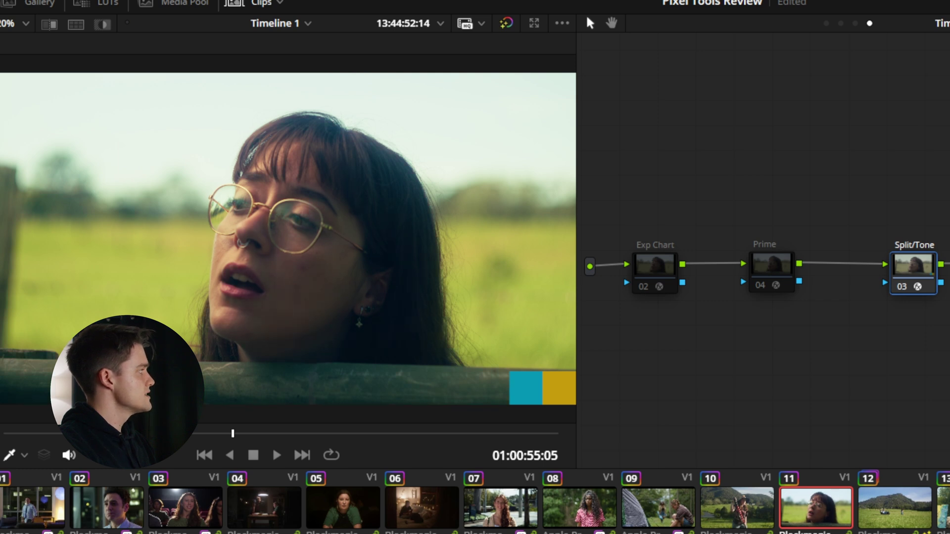
# Set Hi Strength 71.3 and Lo Strength 46.5, then sweep Blend to zero and up to about 194.
pyautogui.scroll(5, 403, 271)
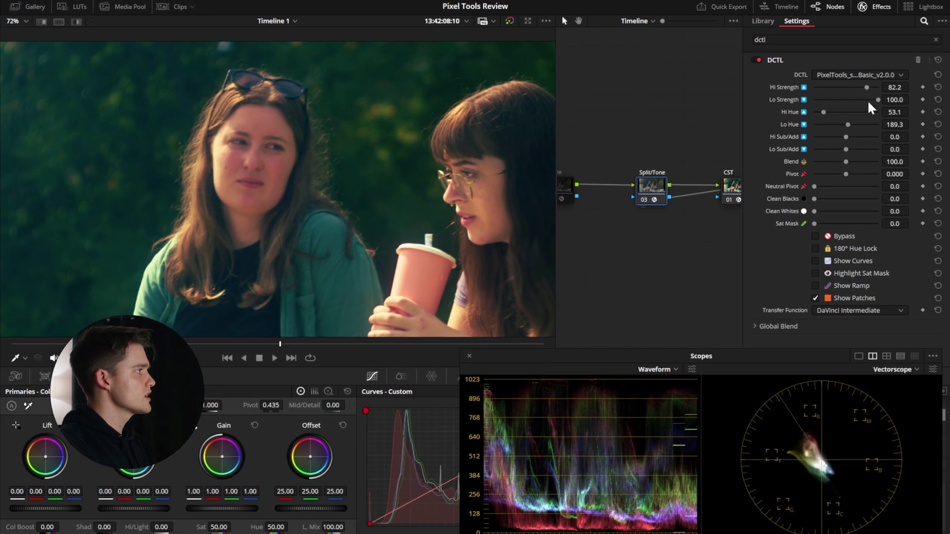
pyautogui.moveTo(868, 99); pyautogui.dragTo(836, 102)
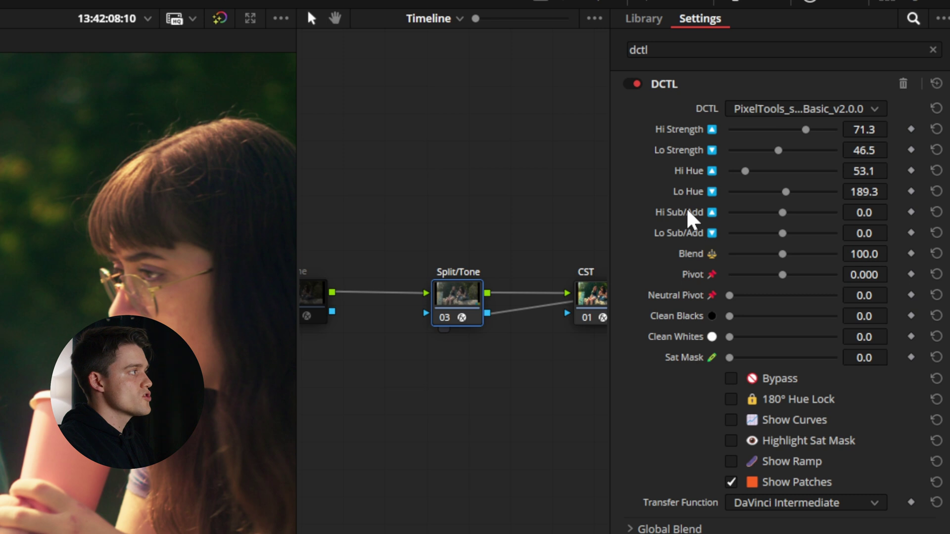
pyautogui.moveTo(789, 136)
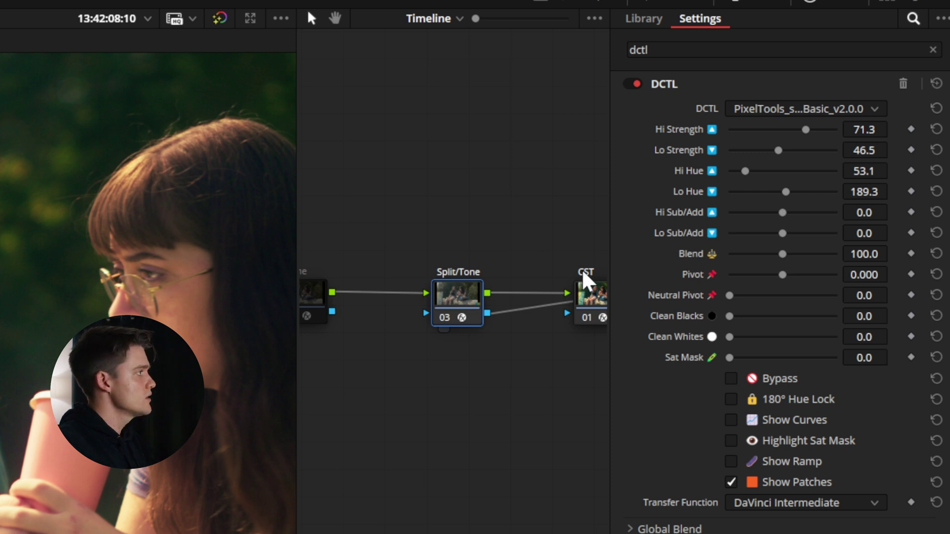
pyautogui.moveTo(785, 254); pyautogui.dragTo(724, 254)
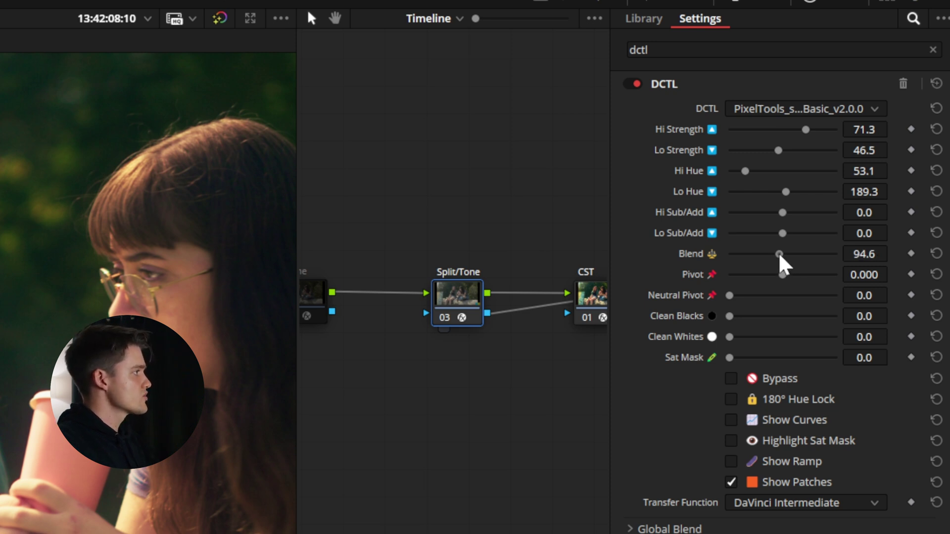
pyautogui.moveTo(766, 208); pyautogui.dragTo(812, 212)
pyautogui.moveTo(844, 165); pyautogui.dragTo(877, 166)
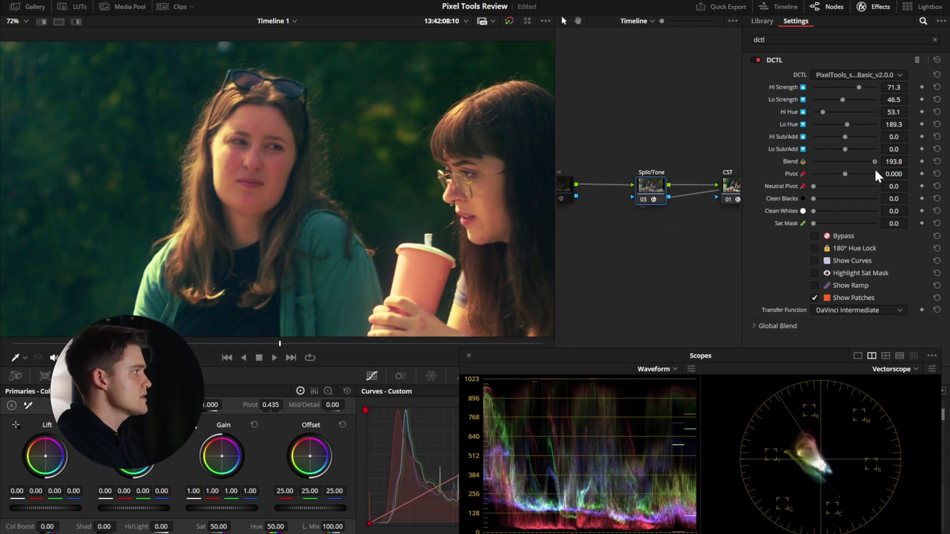
# Reset Blend to 100, enable Show Curves, and set Pivot -0.070 and Neutral Pivot 41.9.
pyautogui.doubleClick(875, 165)
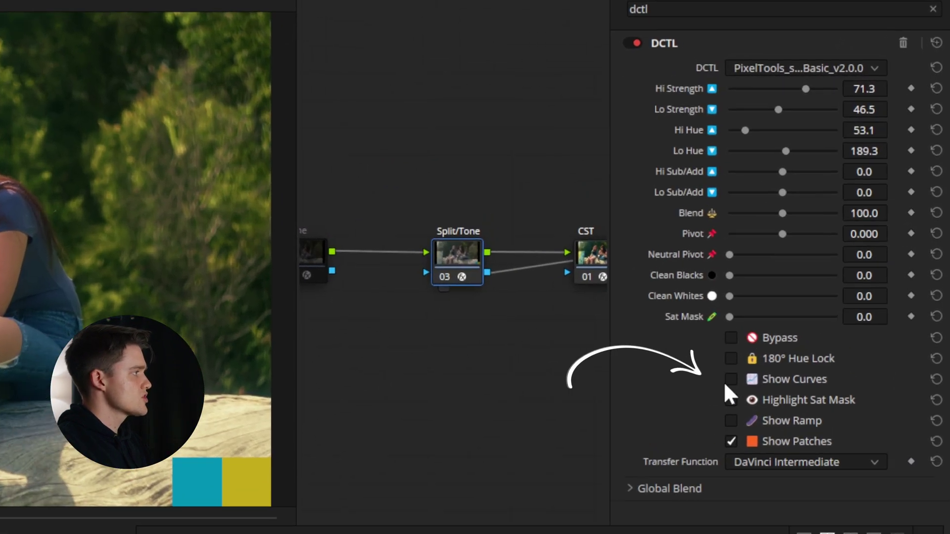
pyautogui.click(733, 380)
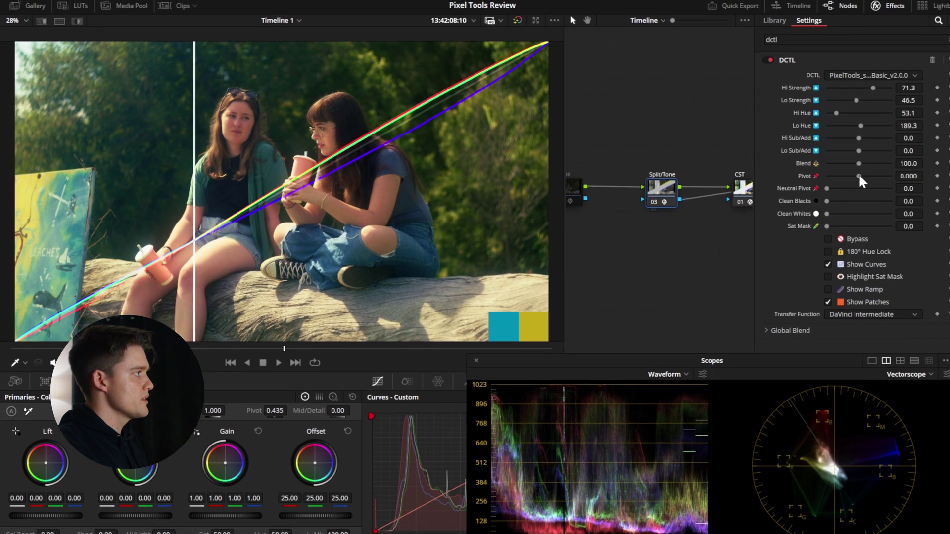
pyautogui.moveTo(859, 173)
pyautogui.mouseDown()
pyautogui.moveTo(871, 174)
pyautogui.moveTo(832, 173)
pyautogui.moveTo(859, 174)
pyautogui.moveTo(844, 174)
pyautogui.mouseUp()
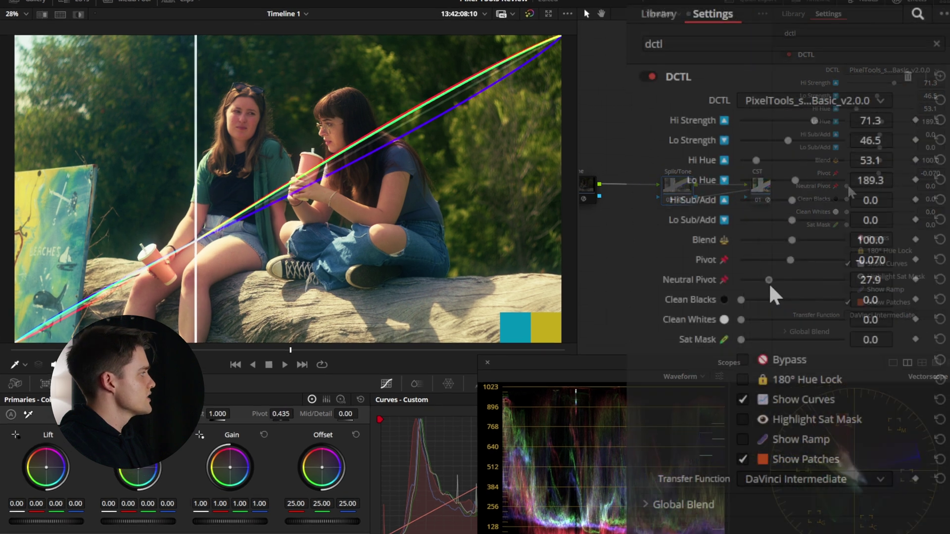
pyautogui.moveTo(767, 283); pyautogui.dragTo(783, 307)
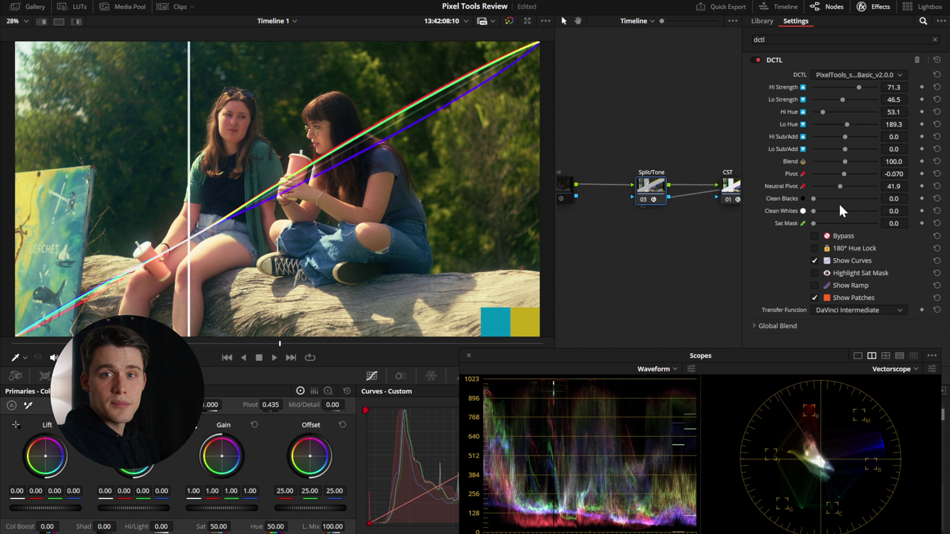
# Return Neutral Pivot to 0.0 and enlarge the viewer image.
pyautogui.moveTo(840, 186); pyautogui.dragTo(812, 186)
pyautogui.hotkey('ctrl', '=')
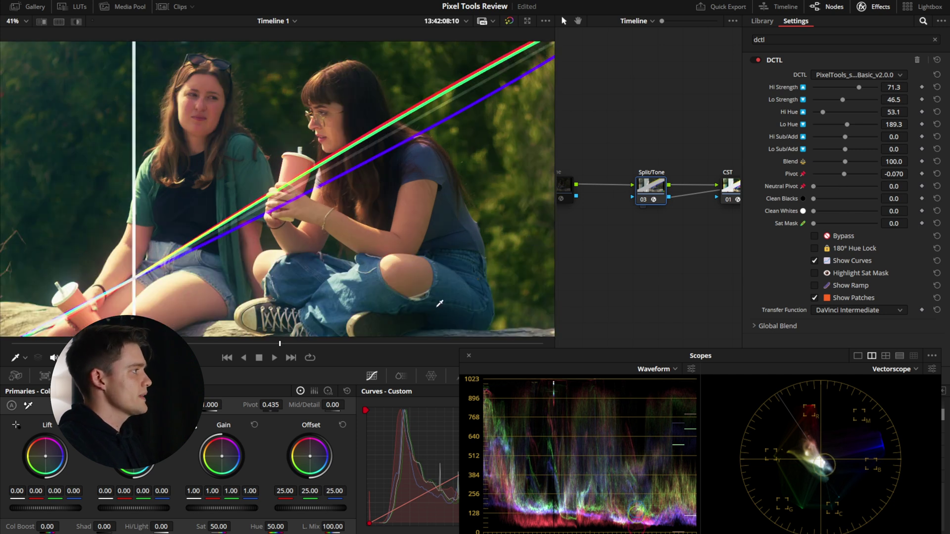
pyautogui.scroll(6, 443, 322)
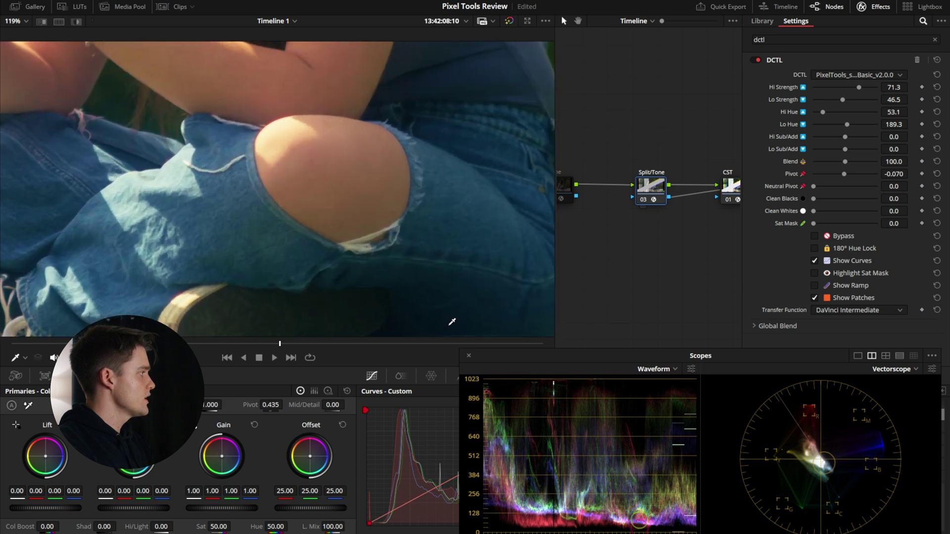
# Set Clean Blacks to 45.0 and Clean Whites to 41.9.
pyautogui.moveTo(813, 198); pyautogui.dragTo(836, 198)
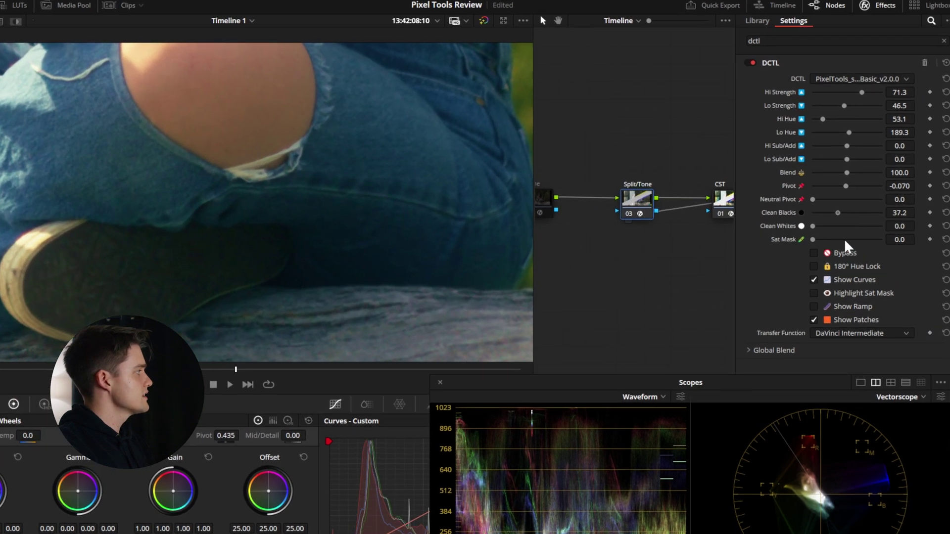
pyautogui.moveTo(845, 241)
pyautogui.mouseDown()
pyautogui.moveTo(831, 240)
pyautogui.moveTo(854, 239)
pyautogui.mouseUp()
pyautogui.hotkey('shift', 'z')
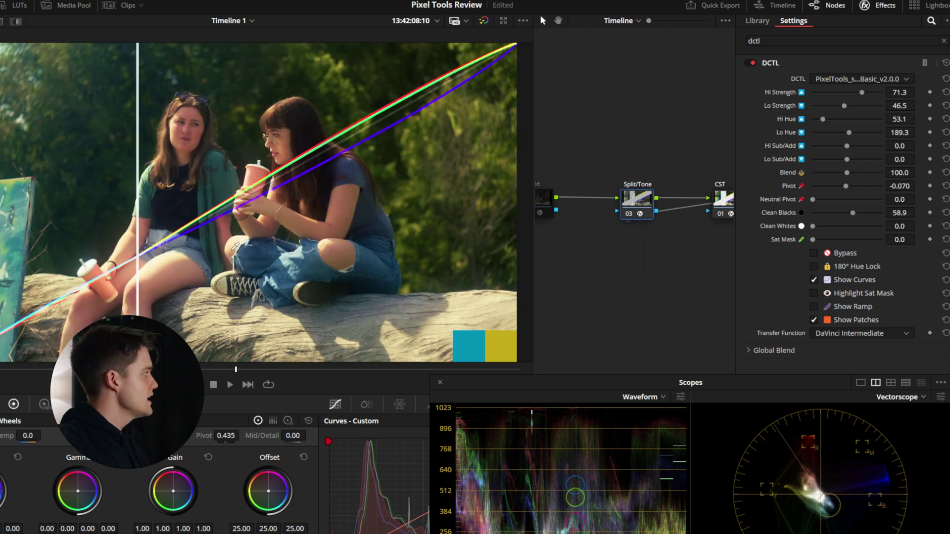
pyautogui.scroll(4, 284, 230)
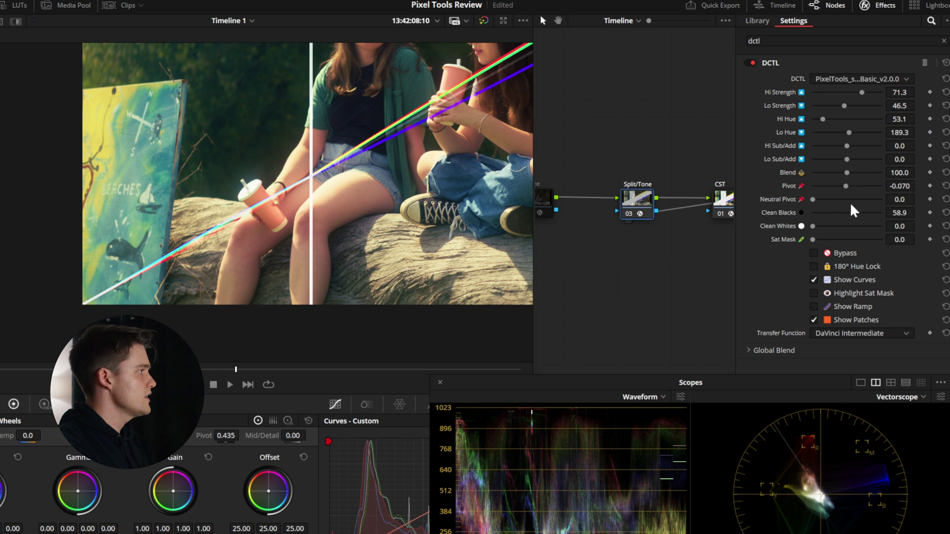
pyautogui.doubleClick(856, 214)
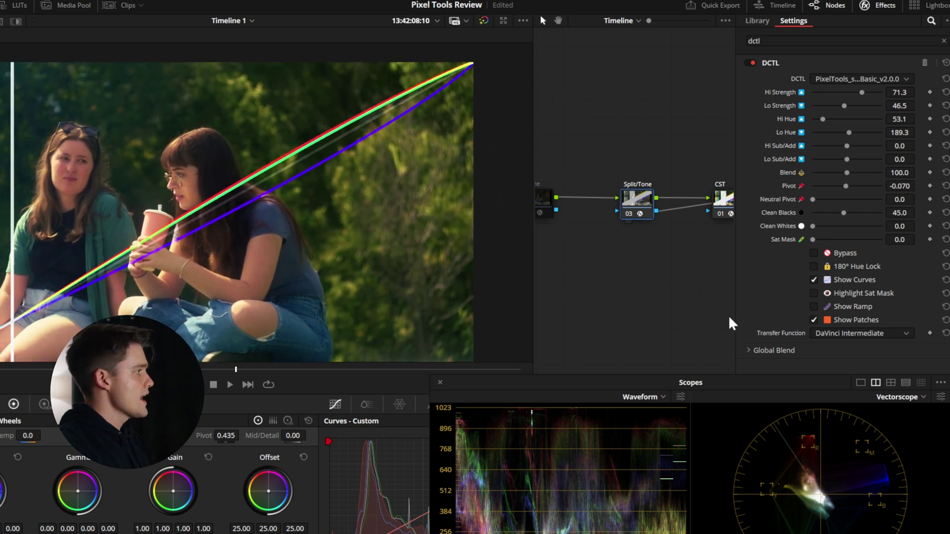
pyautogui.moveTo(812, 227)
pyautogui.mouseDown()
pyautogui.moveTo(836, 227)
pyautogui.moveTo(820, 233)
pyautogui.moveTo(856, 245)
pyautogui.moveTo(838, 228)
pyautogui.mouseUp()
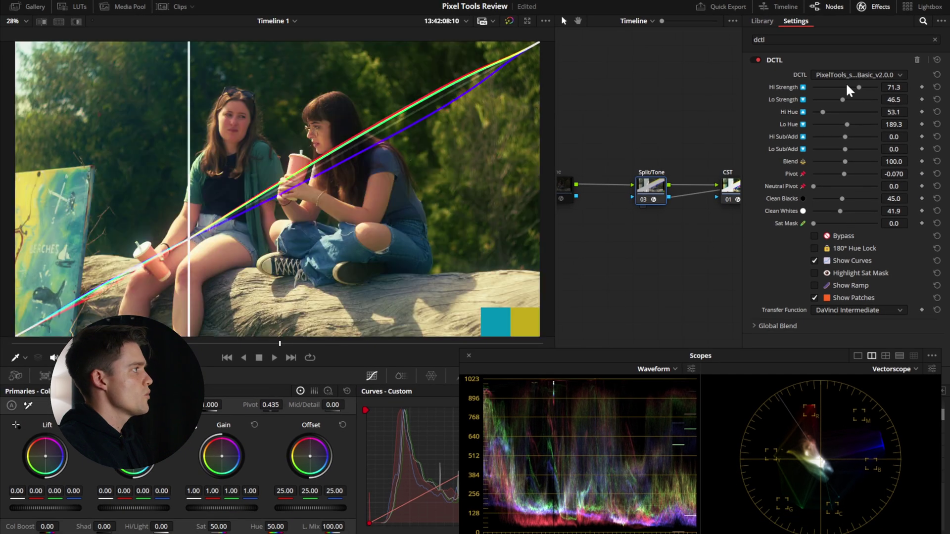
# Switch the node to PixelTools_splitTone_Hue_Advanced_v2.0.0 and show its curves over the image.
pyautogui.click(841, 78)
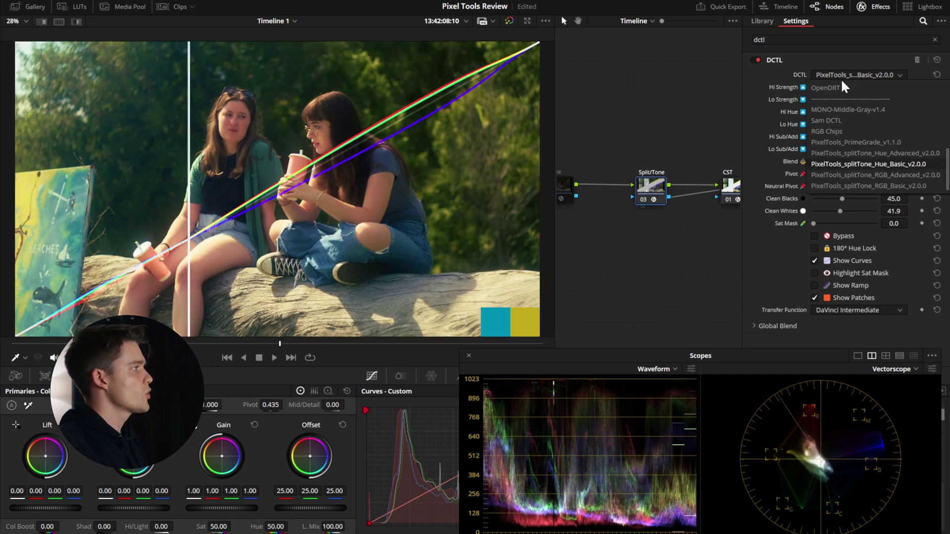
pyautogui.click(857, 153)
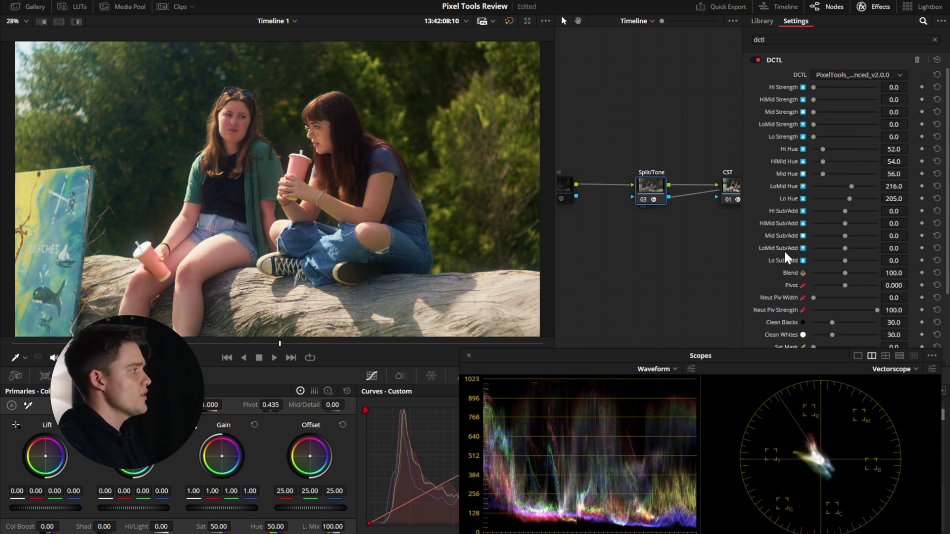
pyautogui.scroll(-3, 785, 257)
pyautogui.click(814, 278)
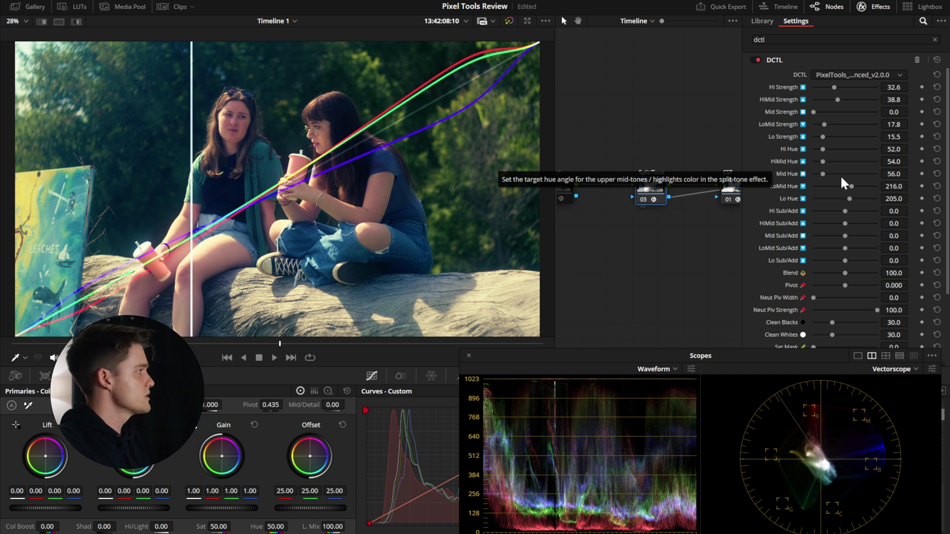
pyautogui.scroll(-2, 789, 253)
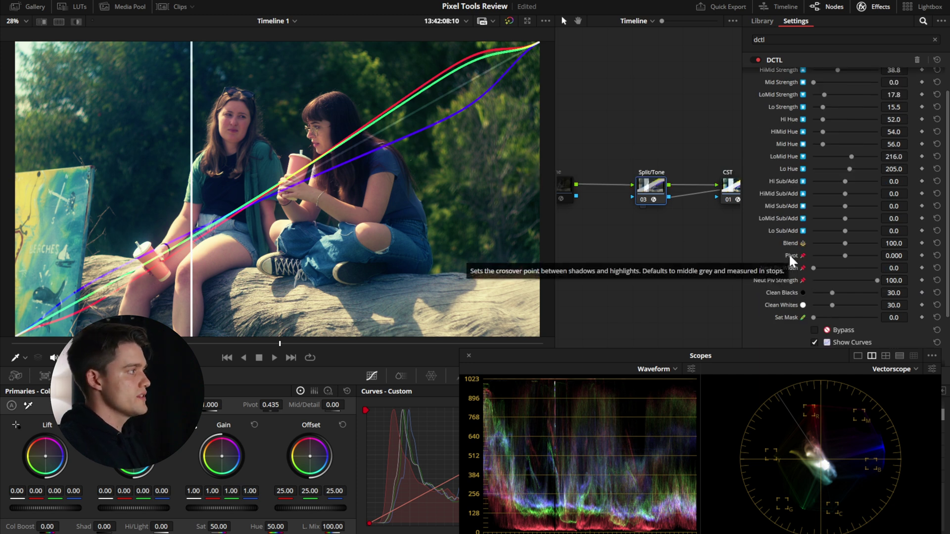